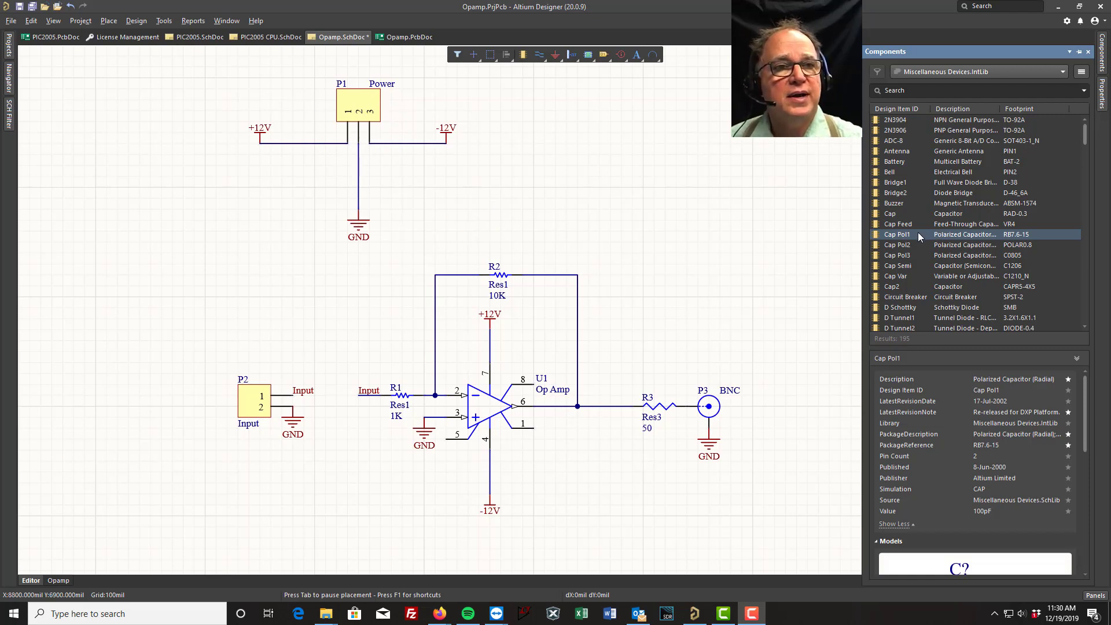
# Step: Place two vertical Cap components from Miscellaneous Devices.IntLib on the +12V and -12V nets beside power connector P1
pyautogui.click(1022, 71)
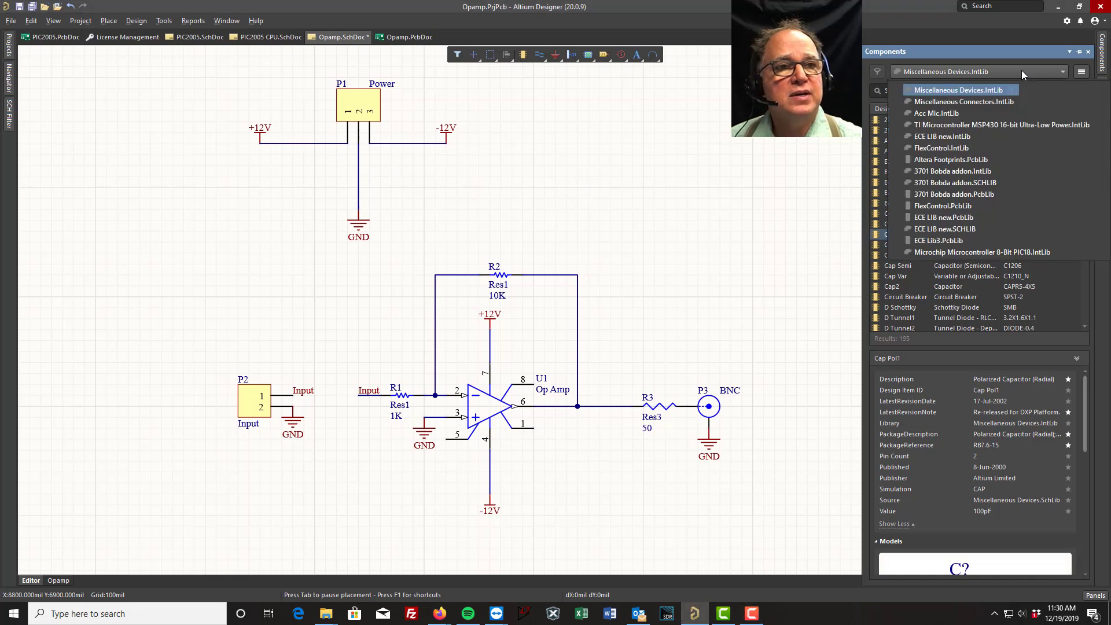
pyautogui.click(974, 88)
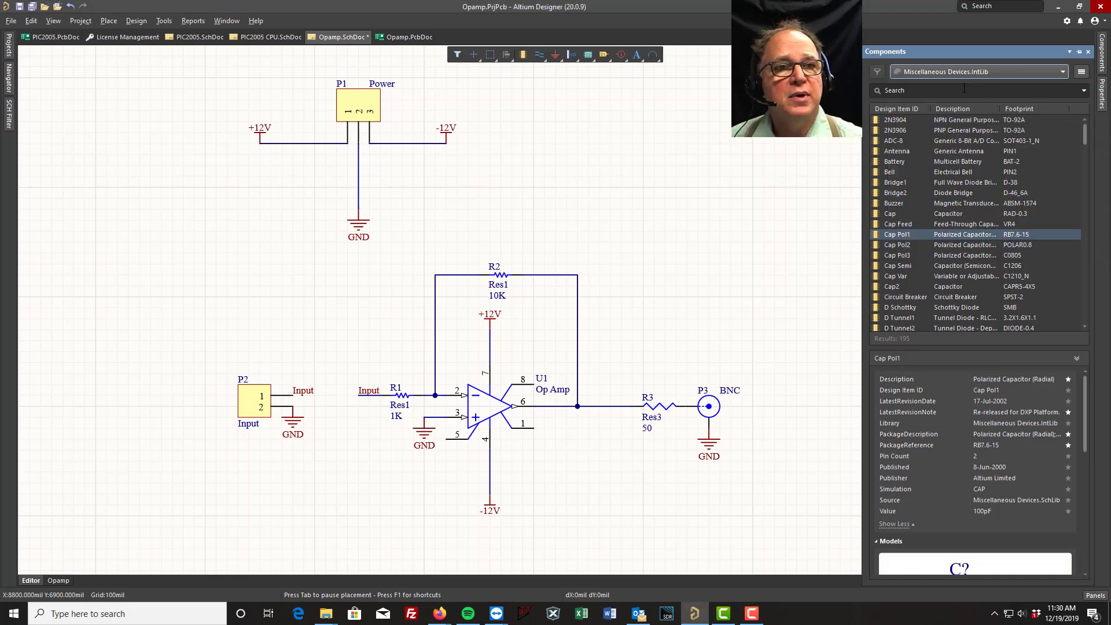
pyautogui.click(888, 212)
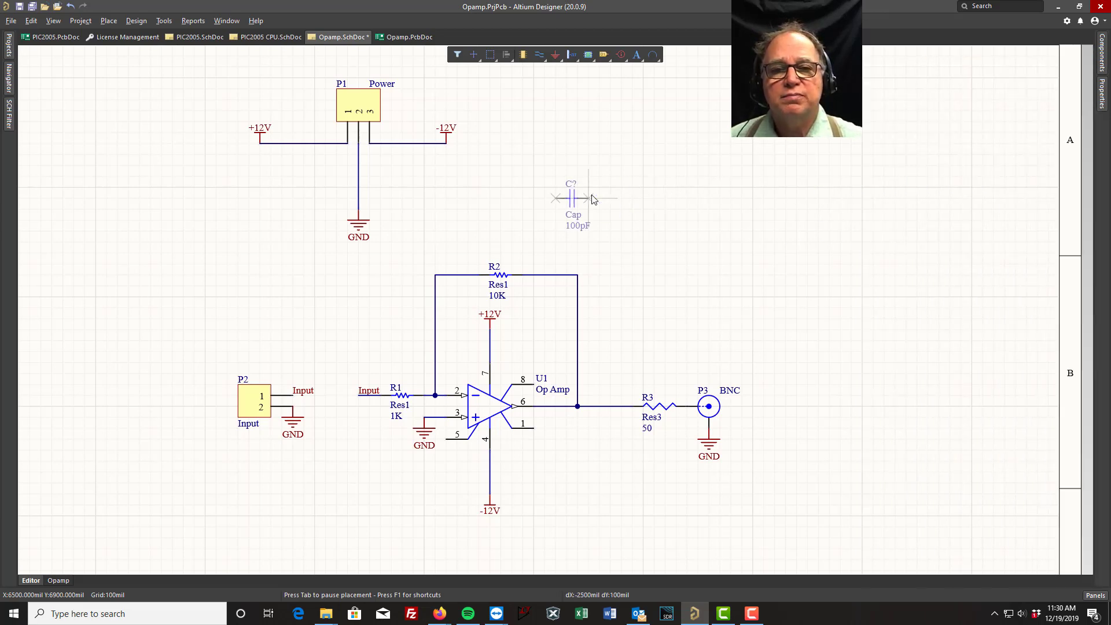
pyautogui.press('End')
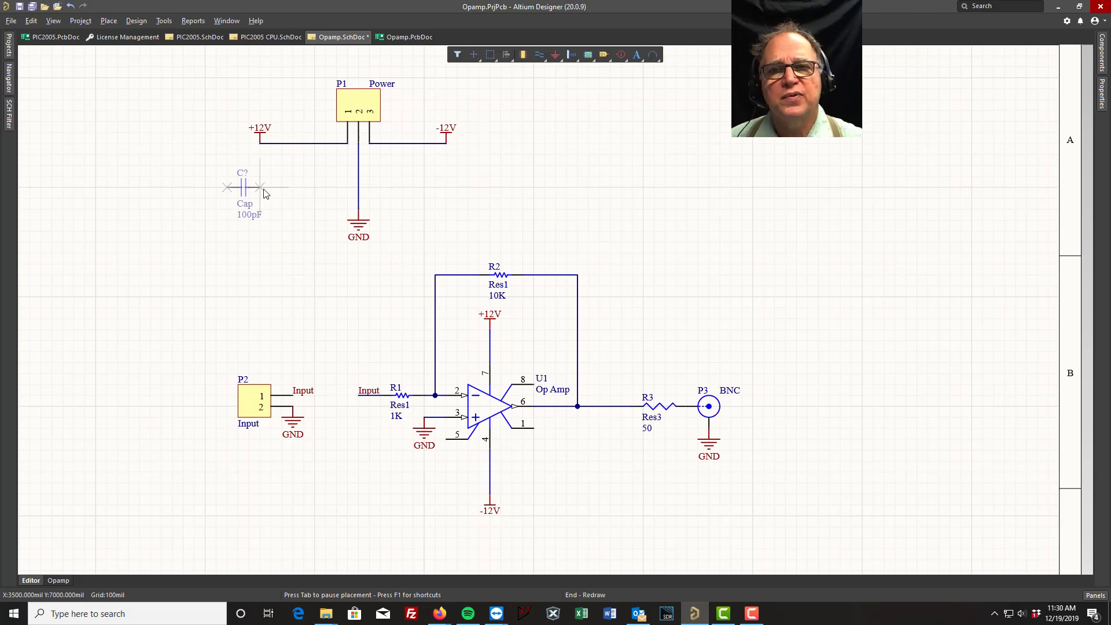
pyautogui.press('Home')
pyautogui.press('Left')
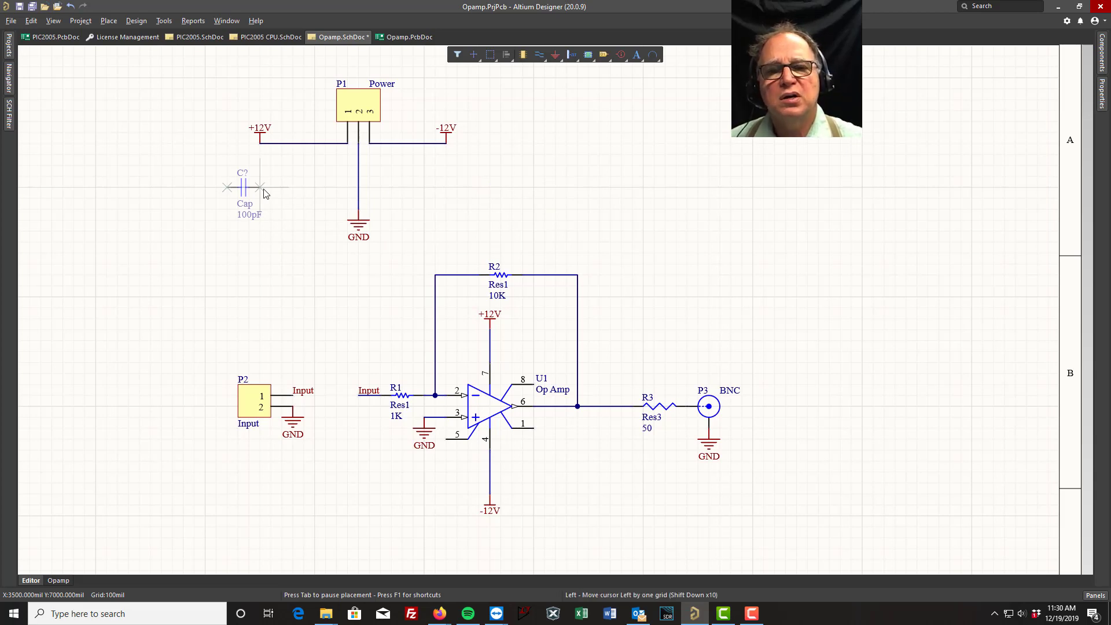
pyautogui.press('Right')
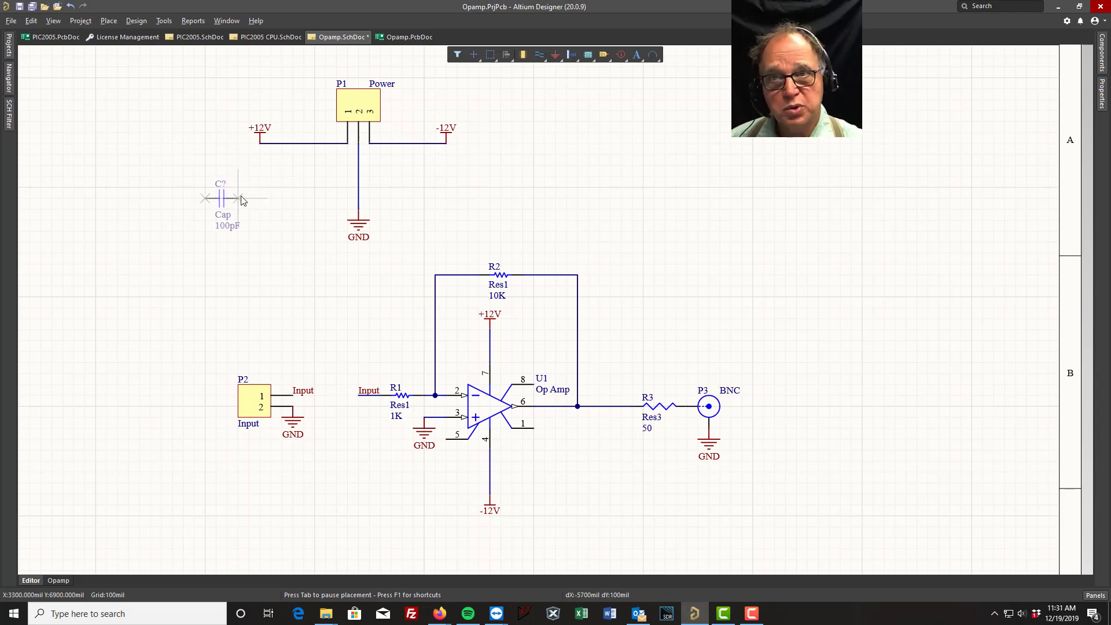
pyautogui.press('space')
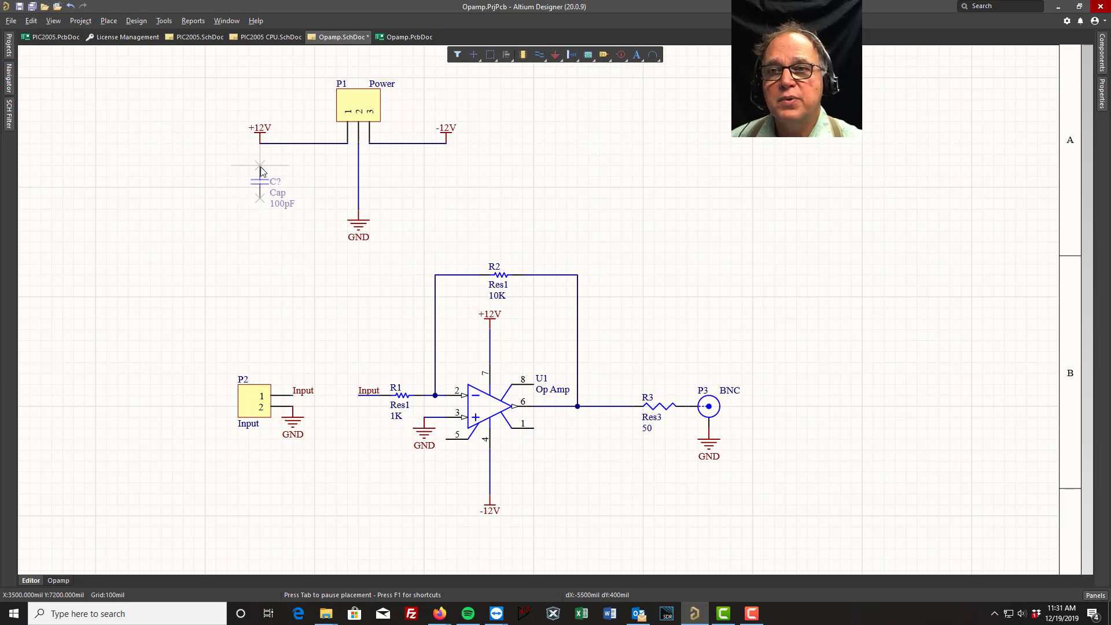
pyautogui.click(273, 184)
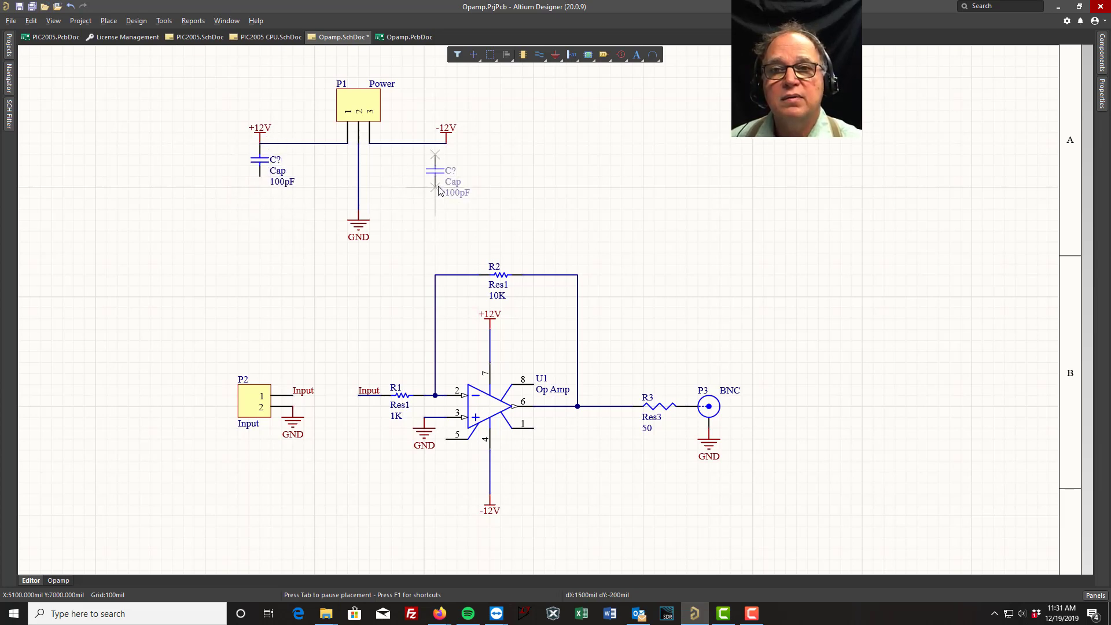
pyautogui.click(446, 177)
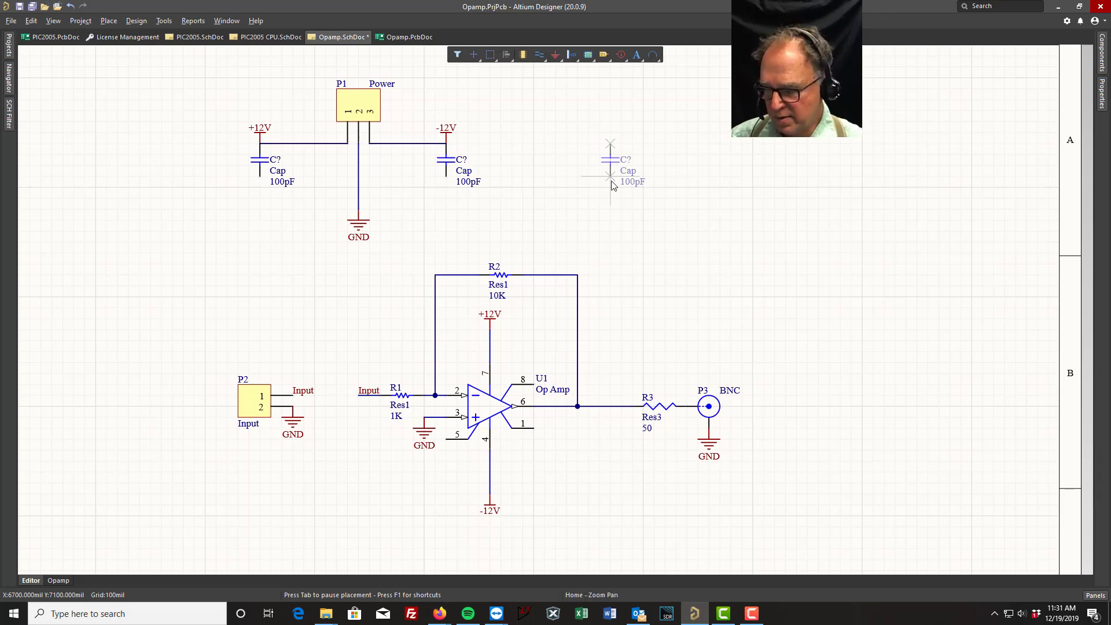
# Step: Set the capacitor being placed to 100nF and place two horizontally on op amp U1's +12V and -12V supply lines
pyautogui.press('Tab')
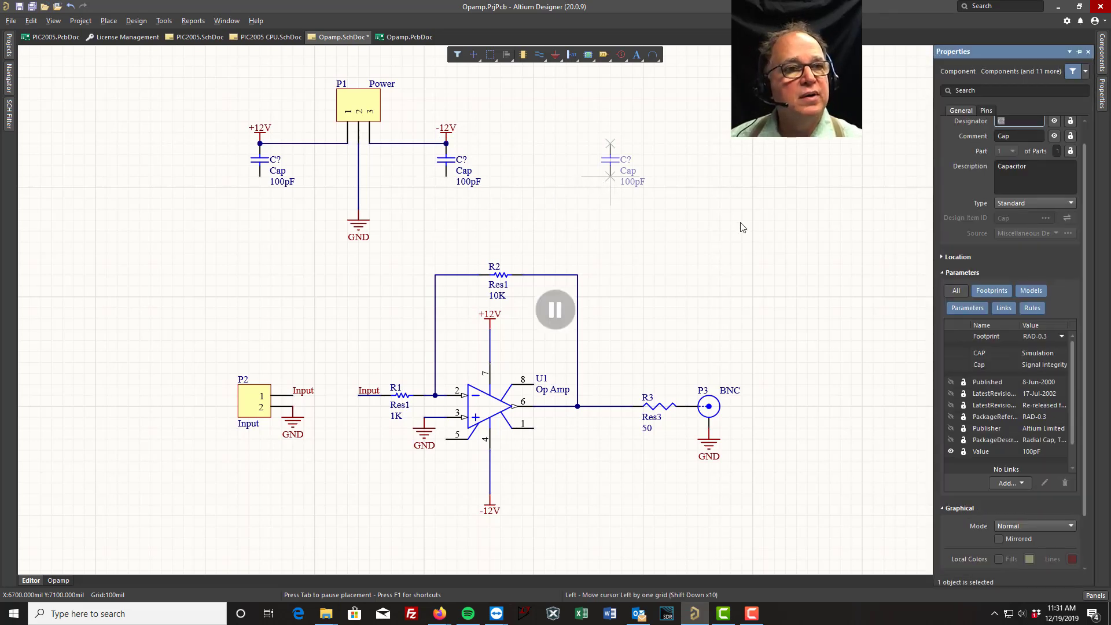
pyautogui.click(1035, 451)
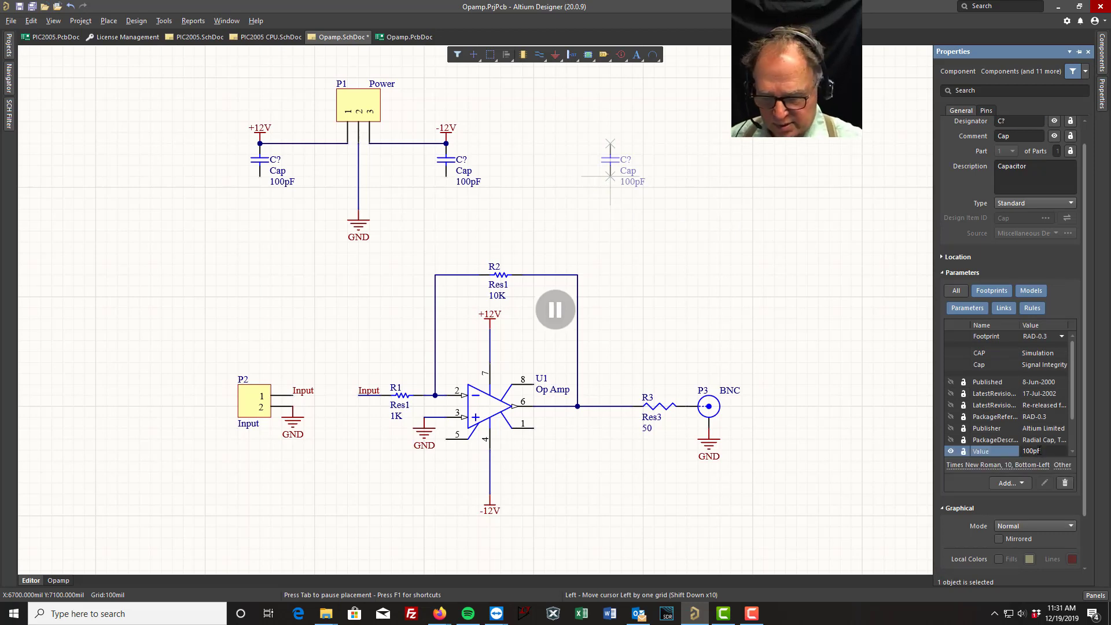
pyautogui.press('BackSpace')
pyautogui.write('n')
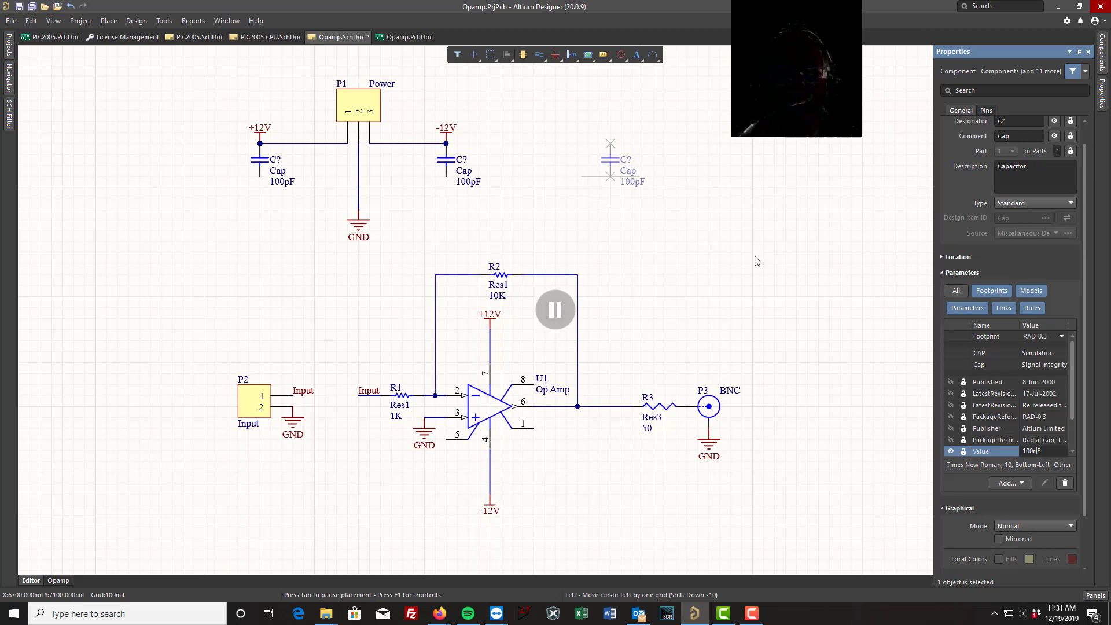
pyautogui.click(557, 319)
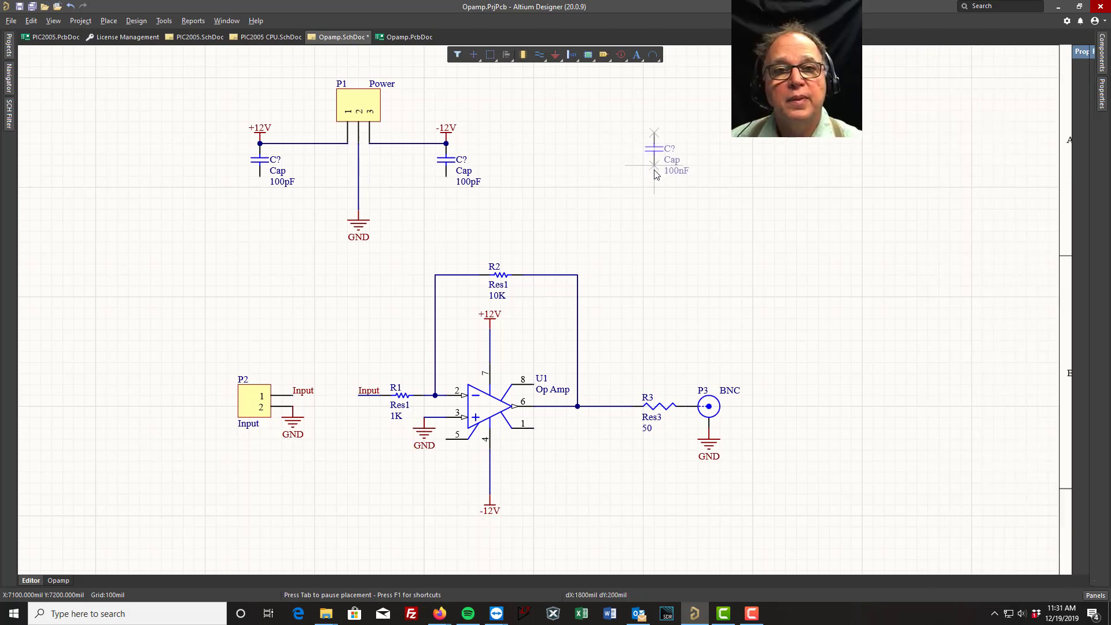
pyautogui.press('space')
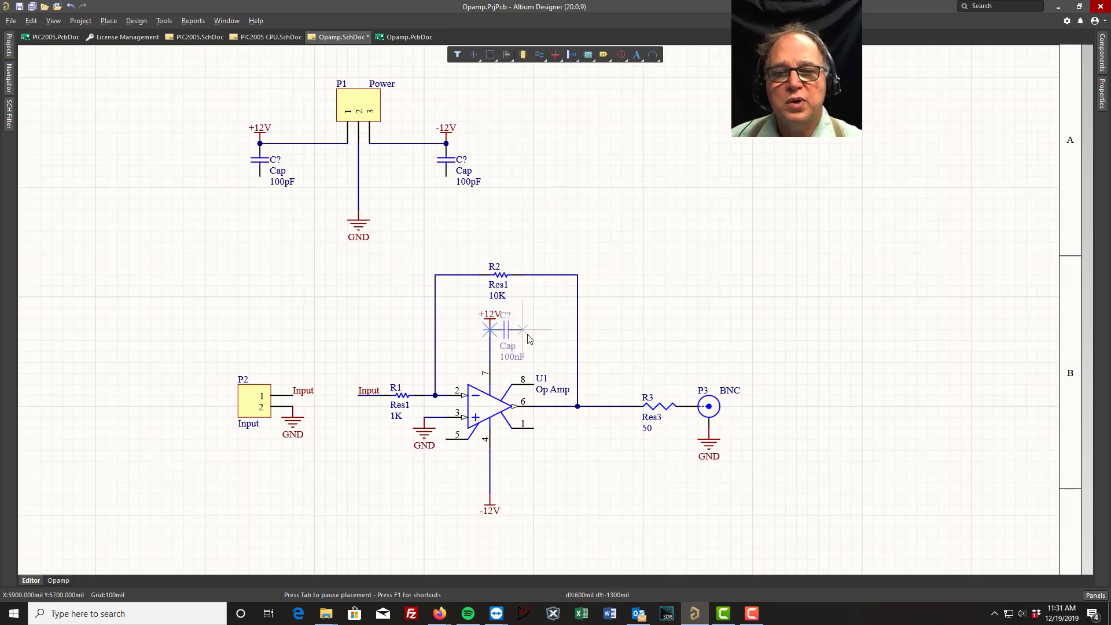
pyautogui.click(525, 340)
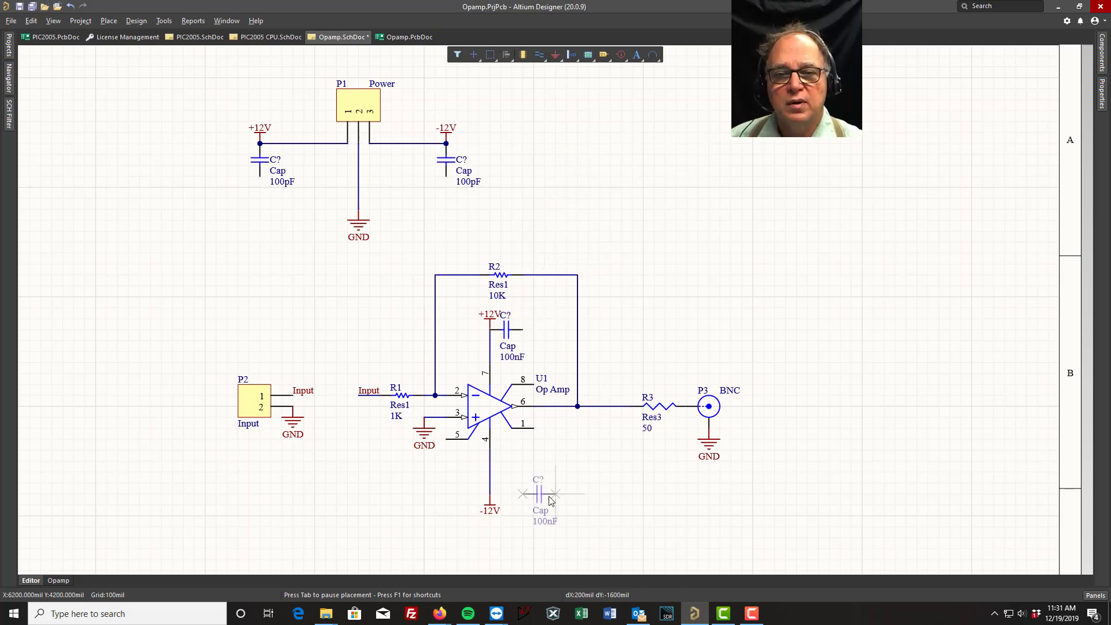
pyautogui.click(528, 498)
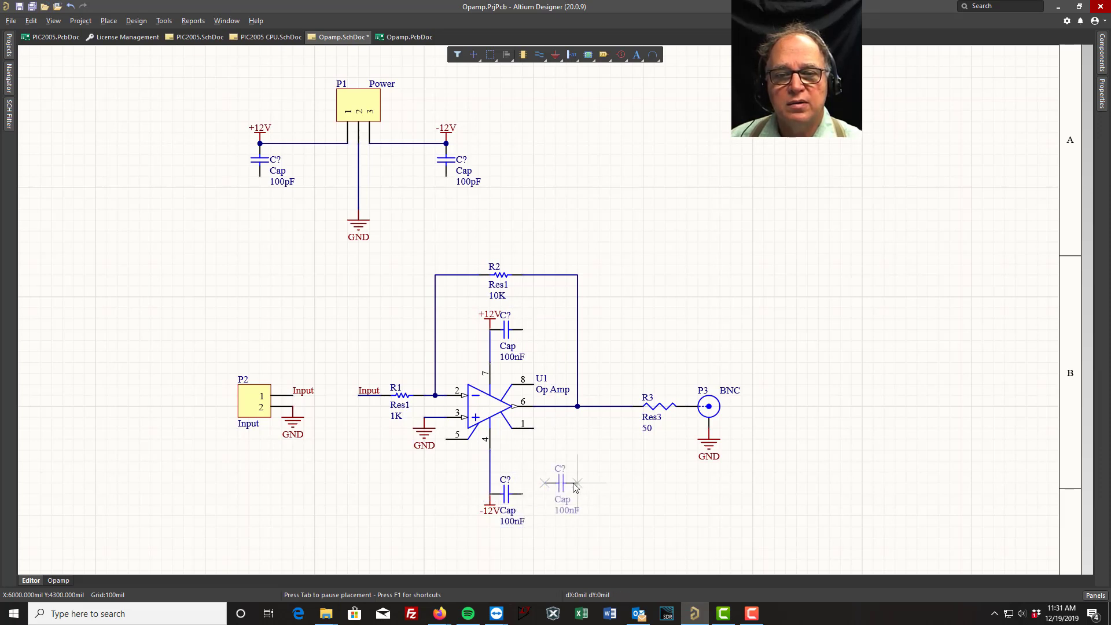
pyautogui.rightClick(576, 488)
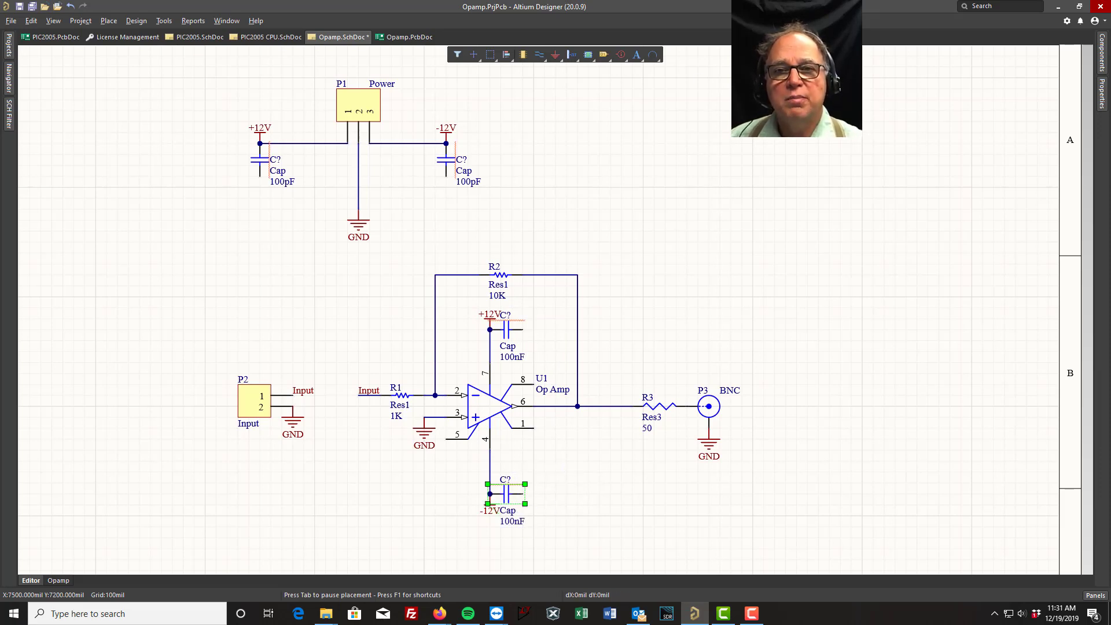
# Step: Set the value of the capacitor on P1's +12V net to 100nF
pyautogui.click(289, 182)
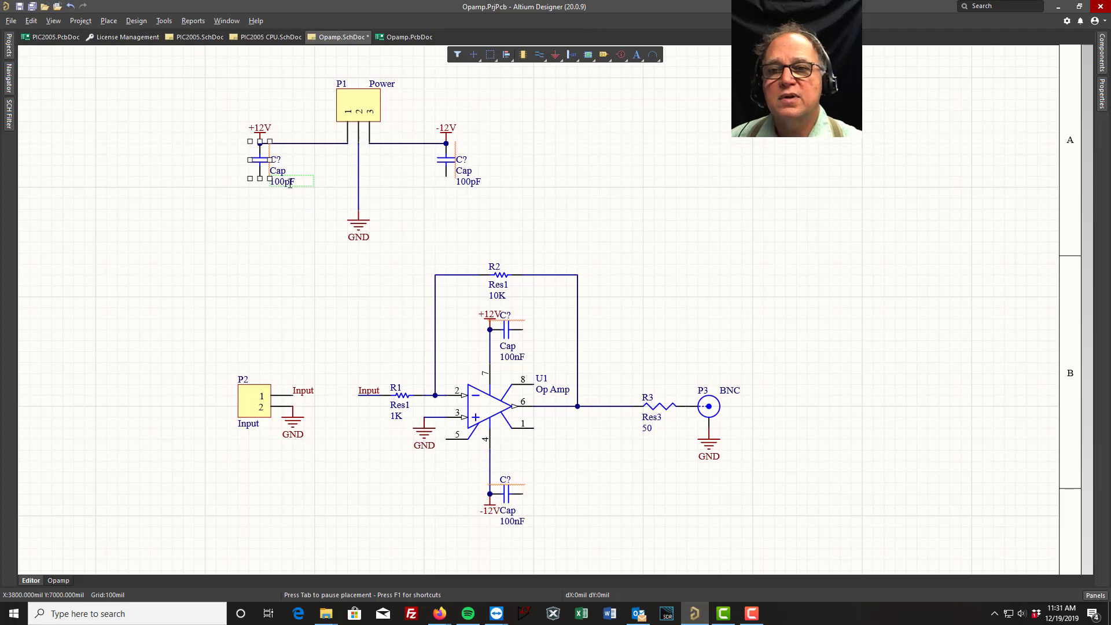
pyautogui.click(289, 182)
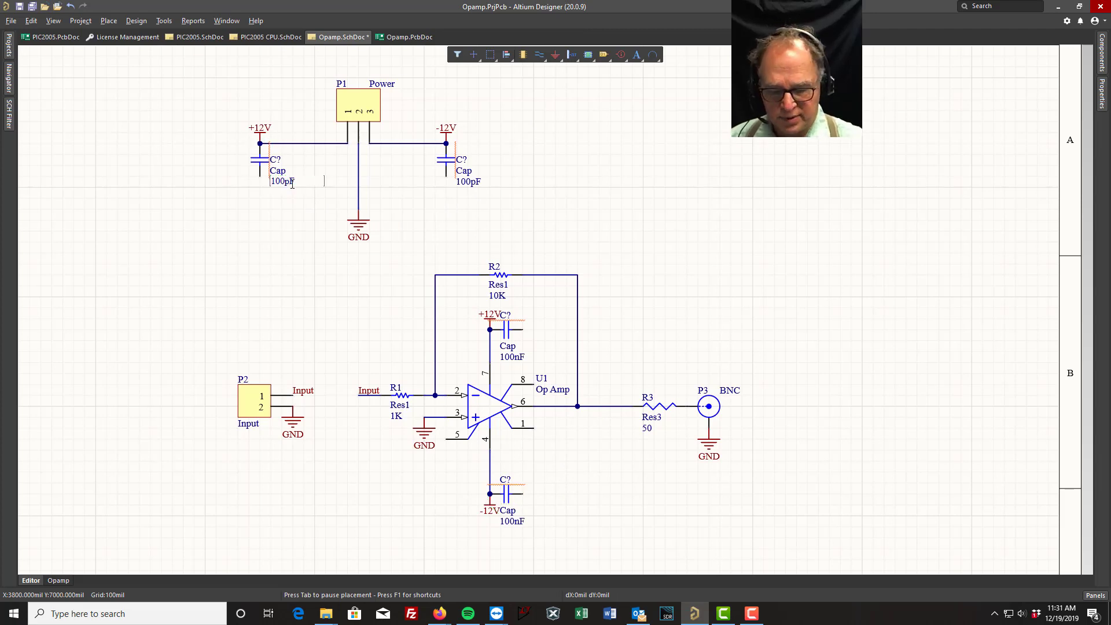
pyautogui.press('BackSpace')
pyautogui.write('n')
pyautogui.press('Return')
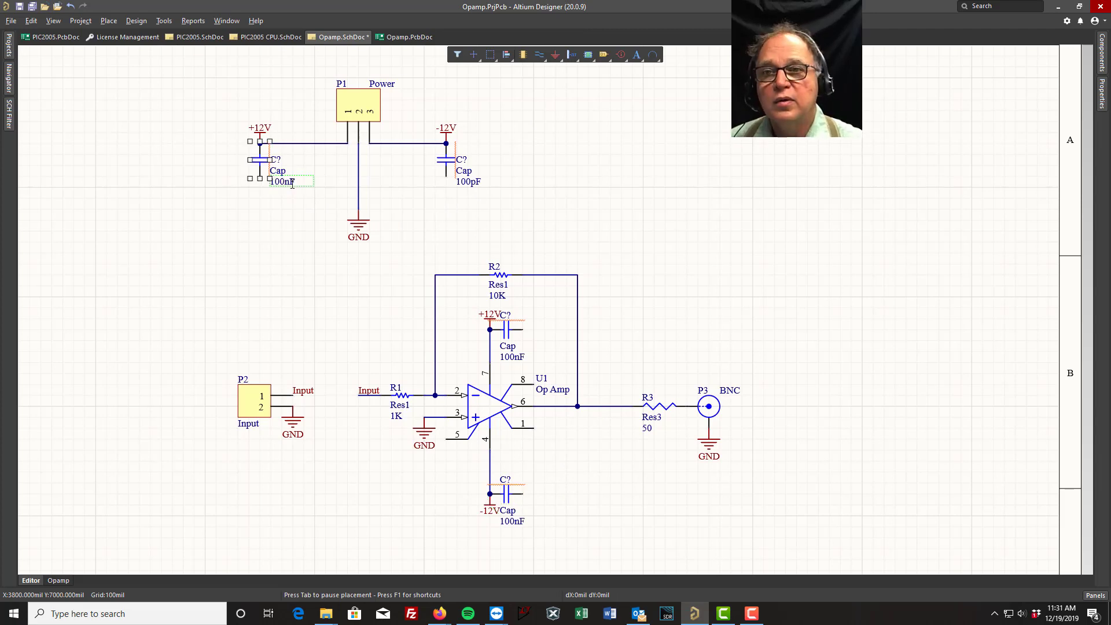
# Step: Set the value of the capacitor on P1's -12V net to 100nF
pyautogui.click(469, 182)
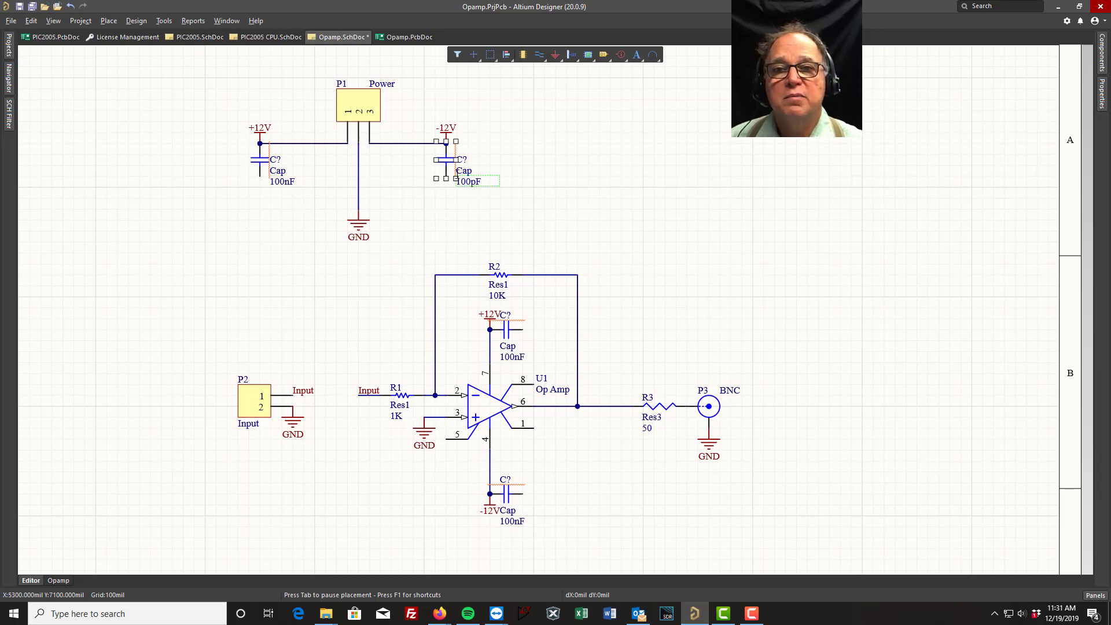
pyautogui.click(451, 162)
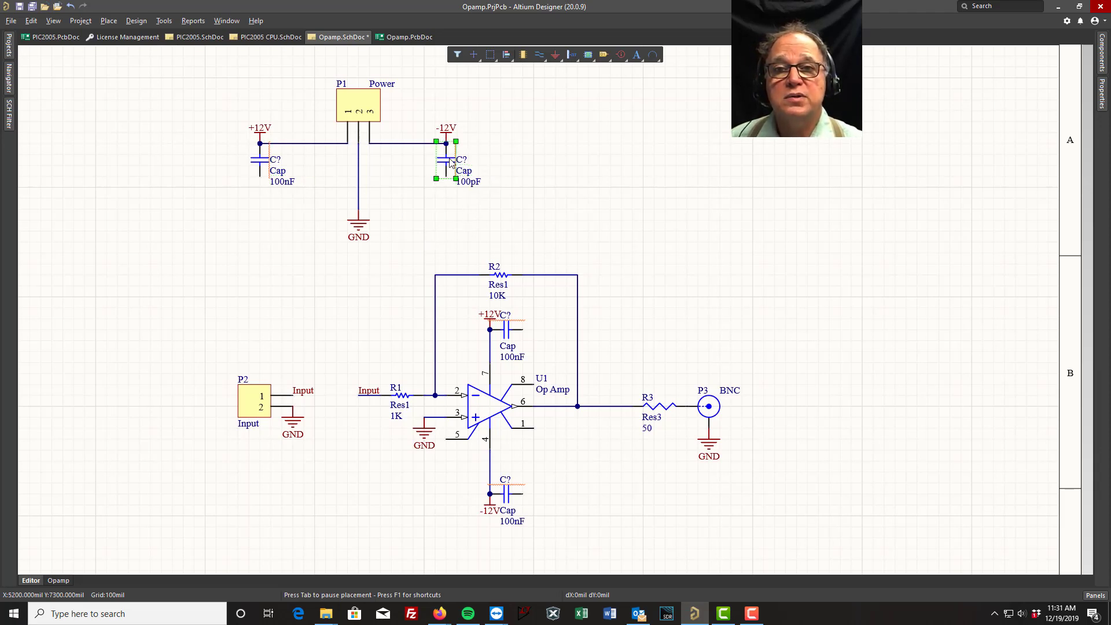
pyautogui.click(1103, 95)
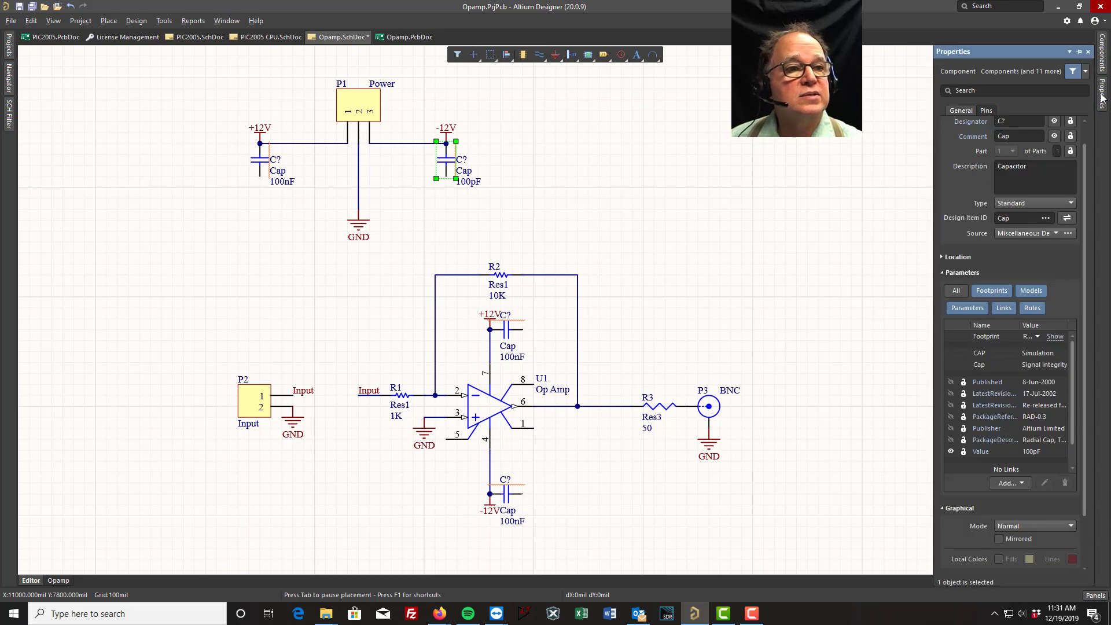
pyautogui.click(1038, 451)
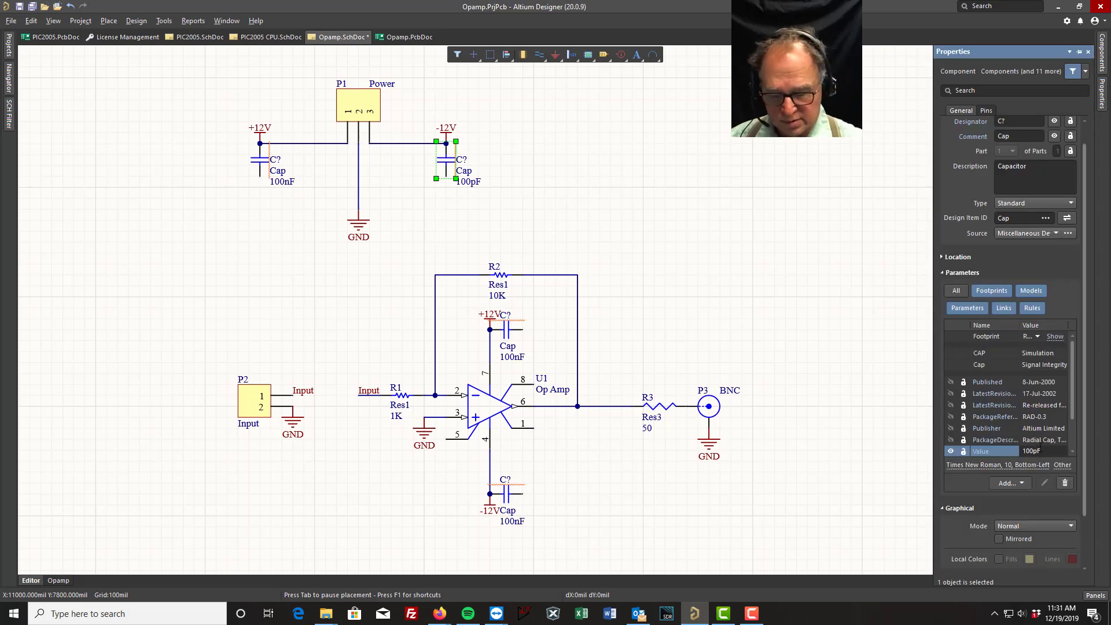
pyautogui.press('BackSpace')
pyautogui.write('n')
pyautogui.press('Return')
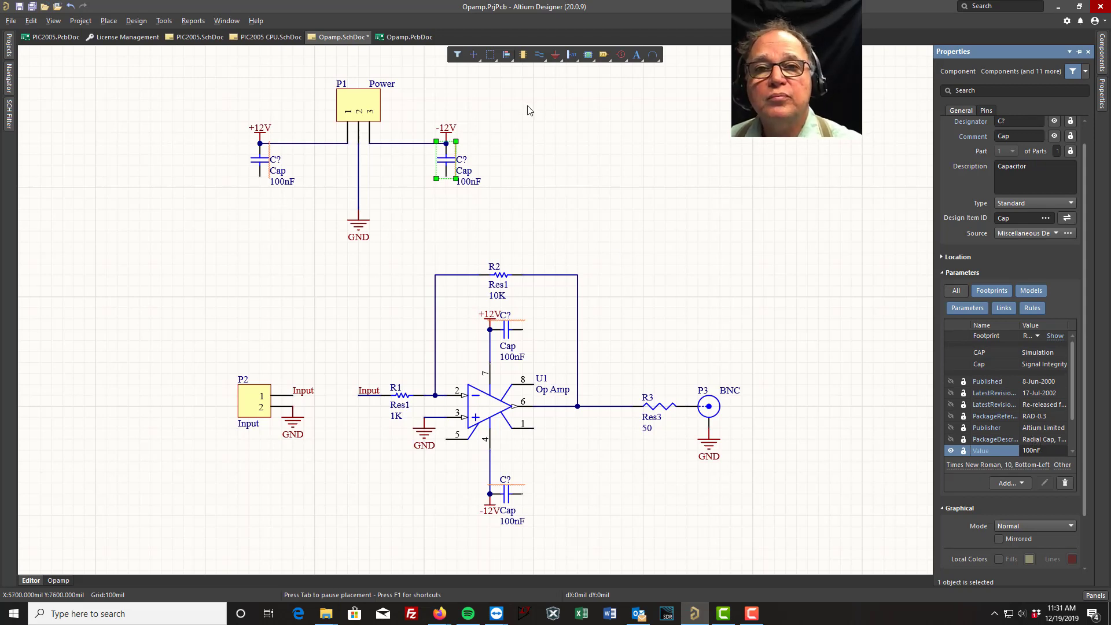
# Step: Wire the free ends of both P1 capacitors to the GND line below the connector
pyautogui.click(538, 55)
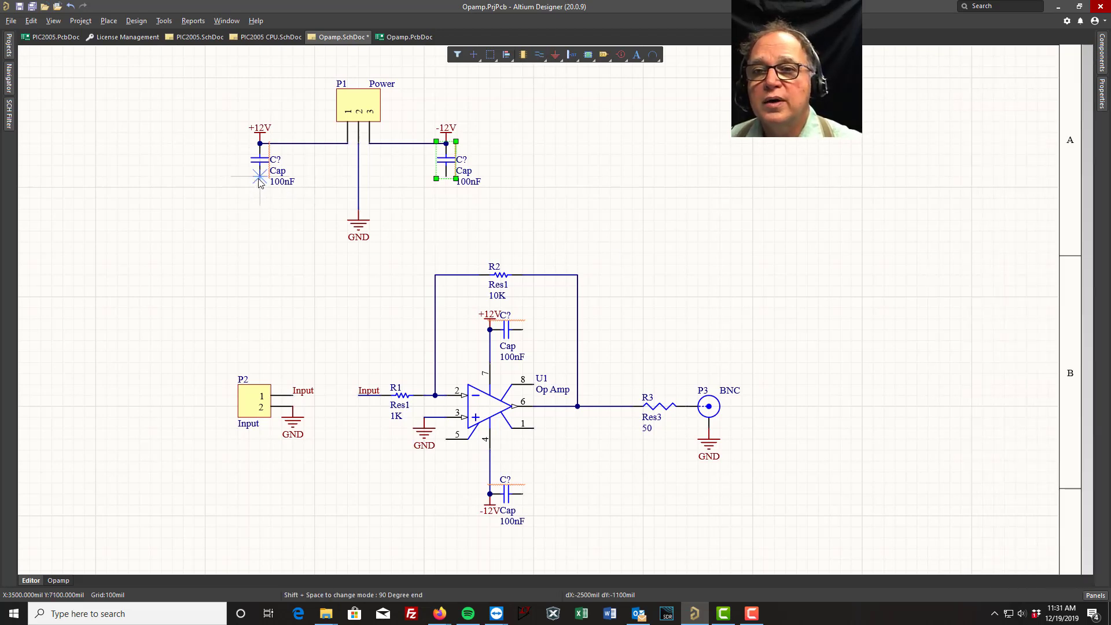
pyautogui.click(260, 175)
pyautogui.click(260, 210)
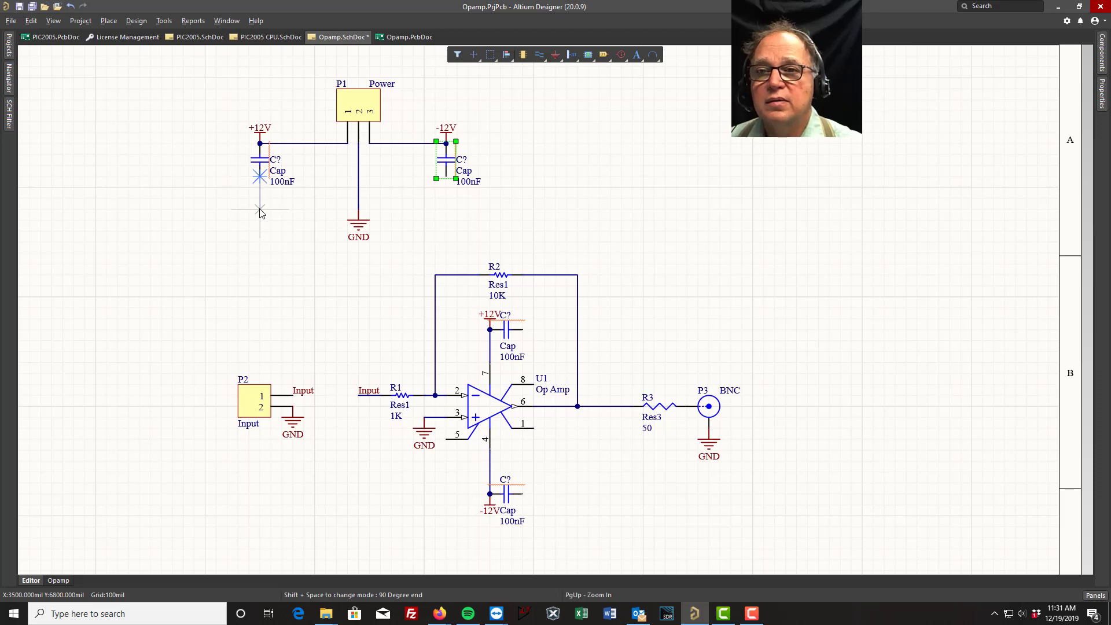
pyautogui.click(359, 209)
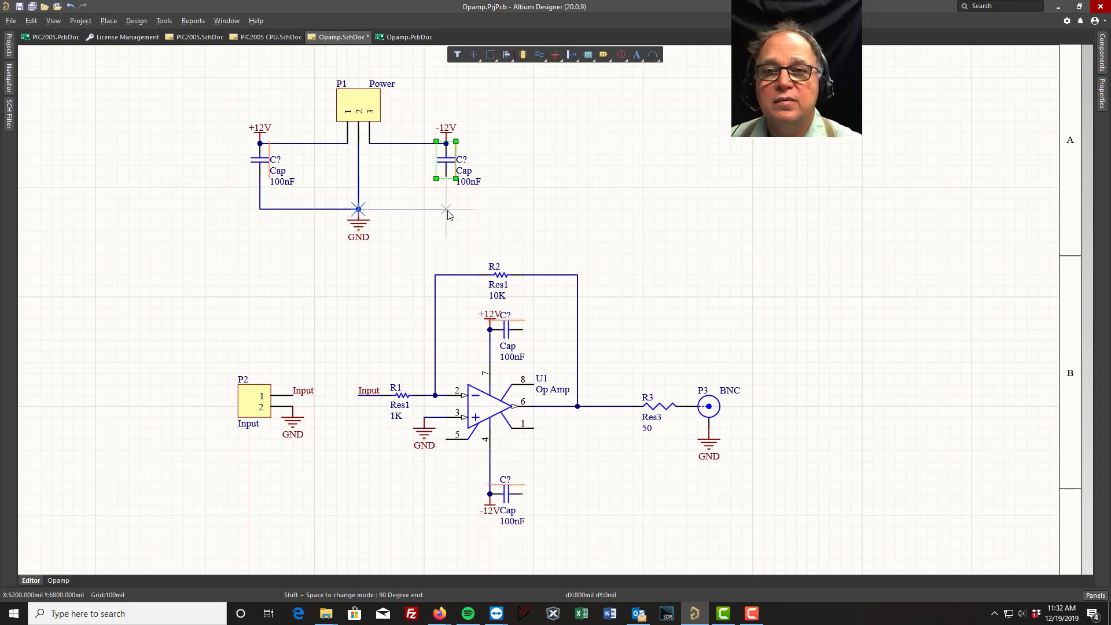
pyautogui.click(446, 178)
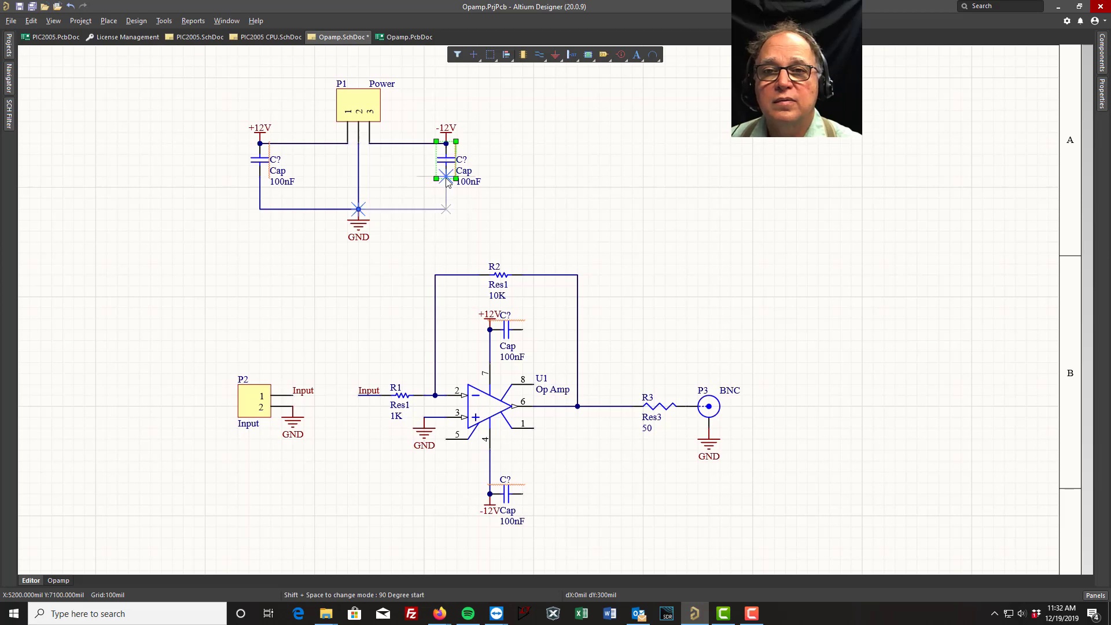
pyautogui.rightClick(537, 209)
pyautogui.click(596, 147)
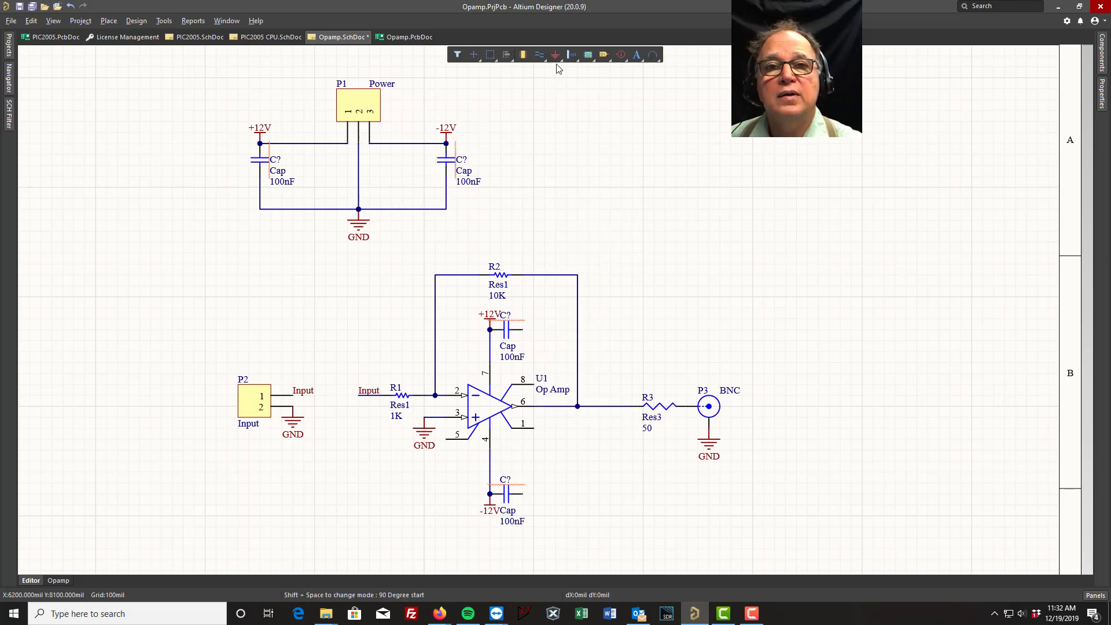
# Step: Place sideways GND power ports on the free ends of op amp U1's two supply capacitors
pyautogui.click(556, 57)
pyautogui.press('space')
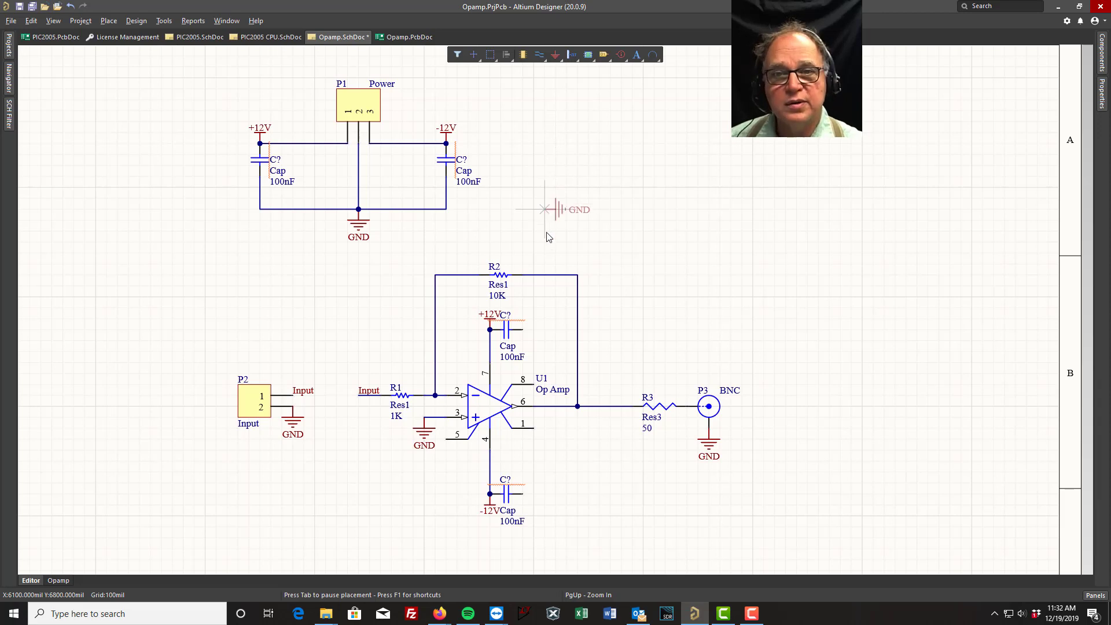
pyautogui.click(533, 331)
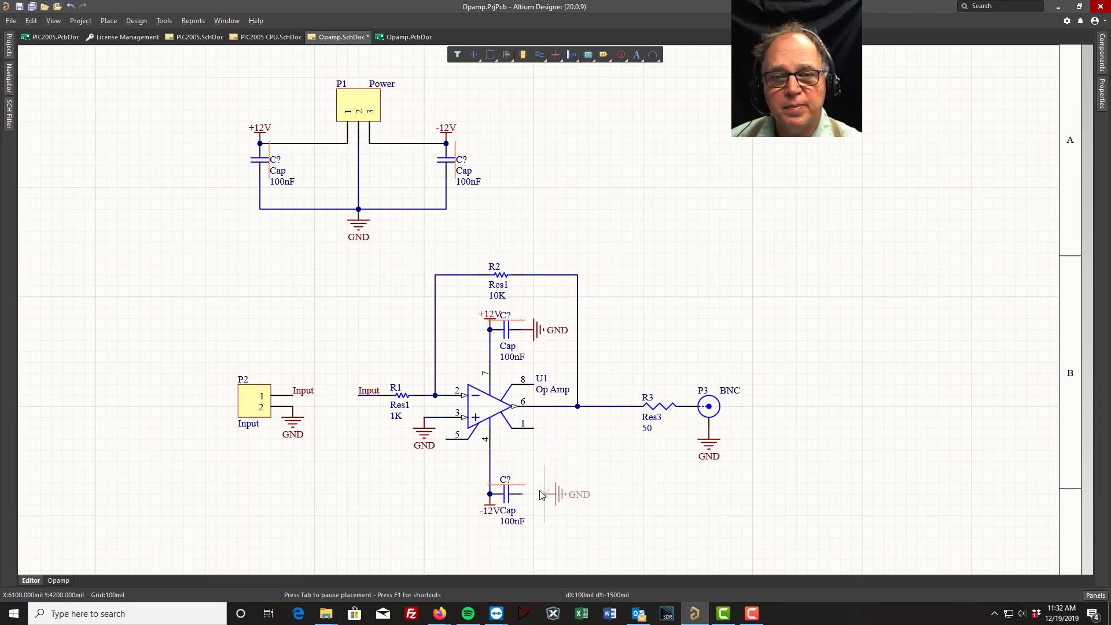
pyautogui.click(533, 498)
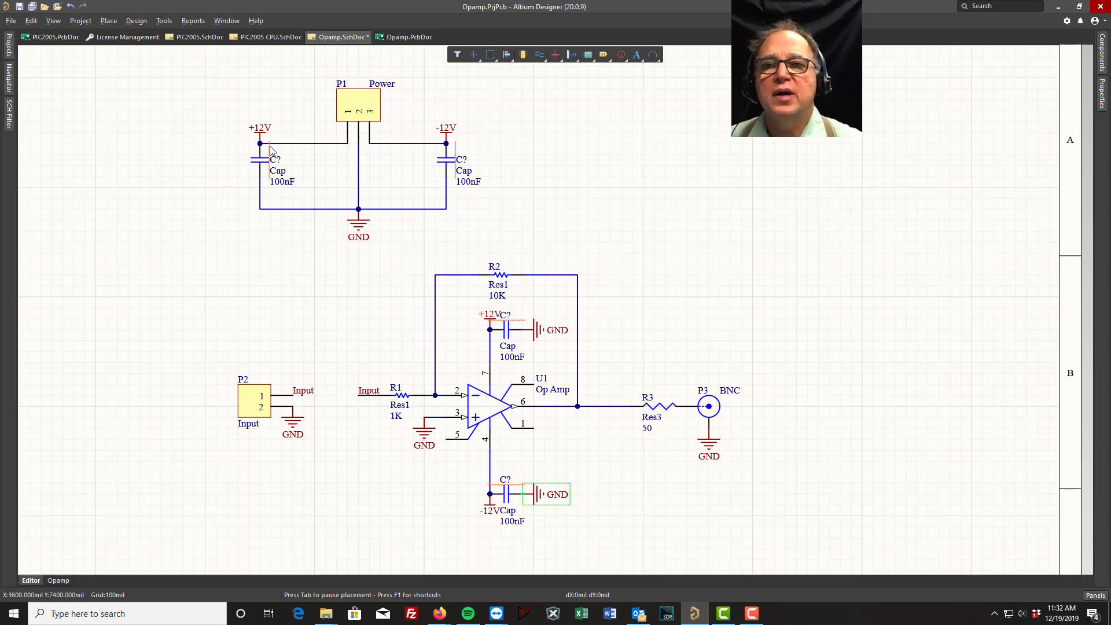
# Step: Annotate the unnumbered capacitors quietly, accept the designator changes and save the schematic
pyautogui.click(165, 22)
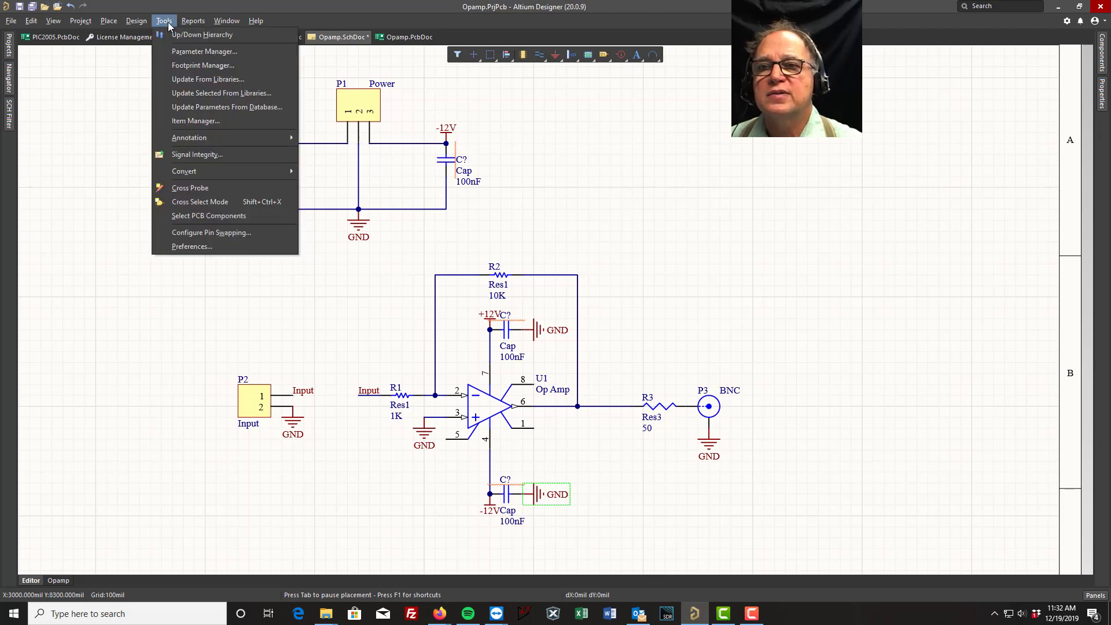
pyautogui.moveTo(283, 137)
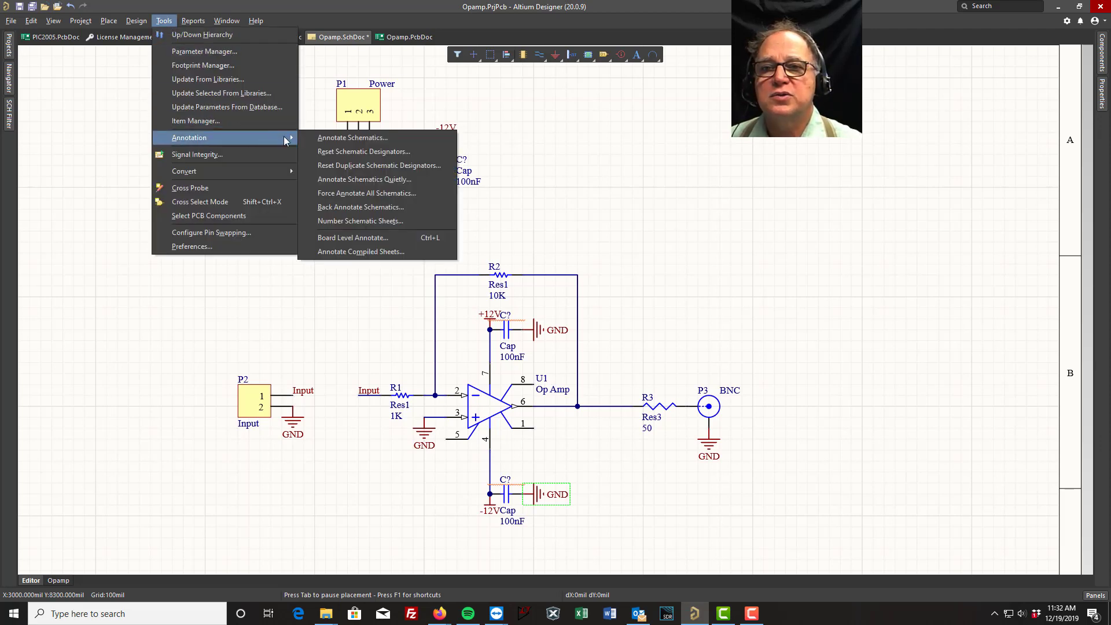
pyautogui.click(337, 180)
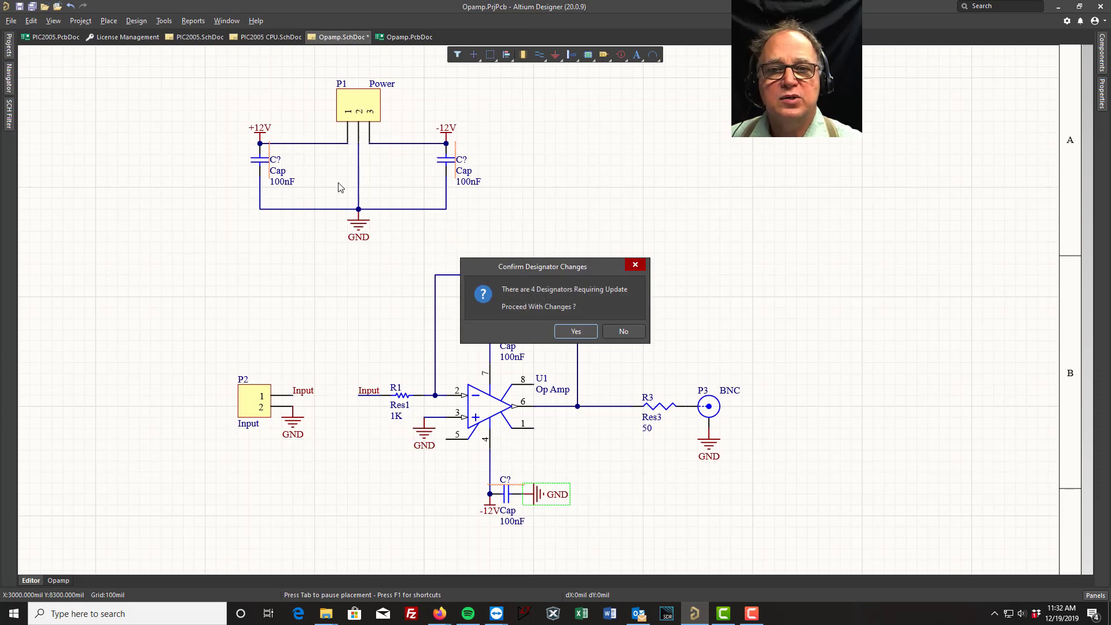
pyautogui.click(576, 332)
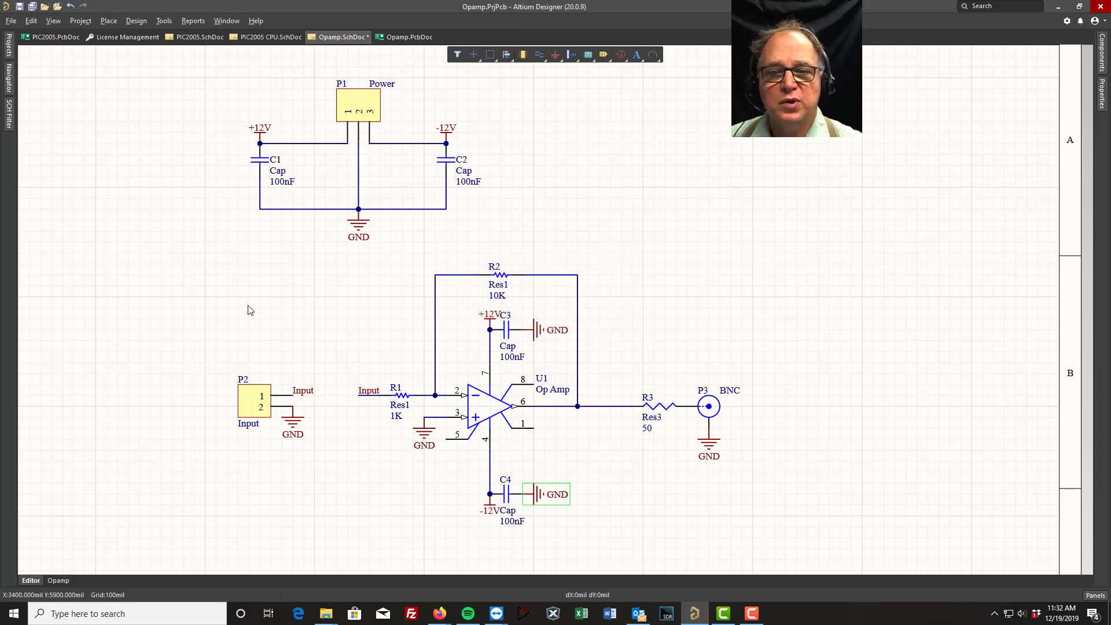
pyautogui.click(19, 7)
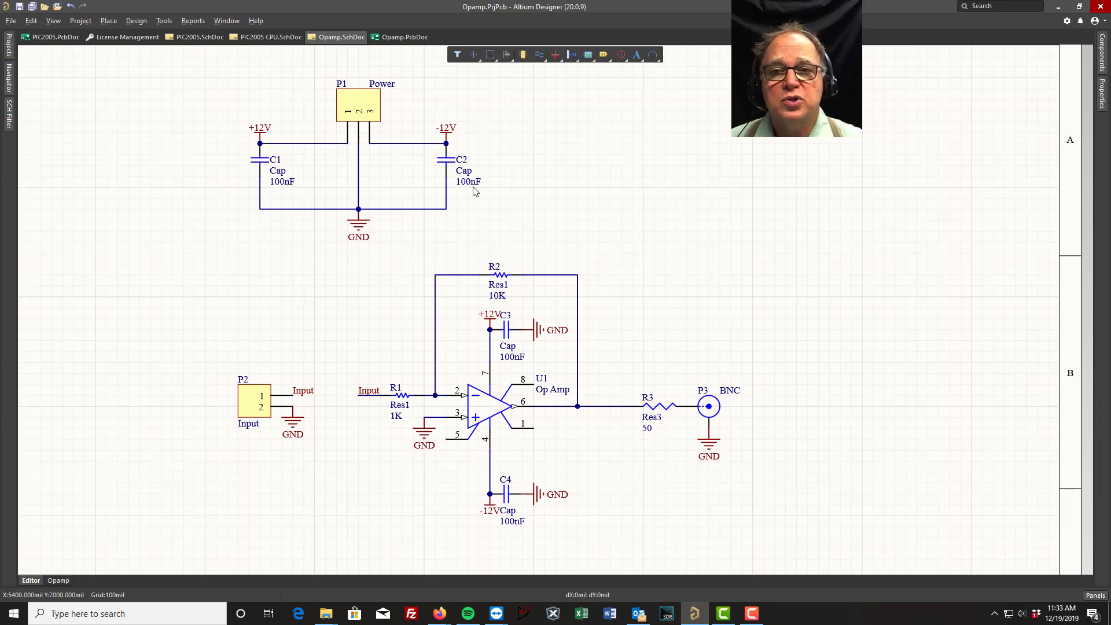
pyautogui.click(461, 159)
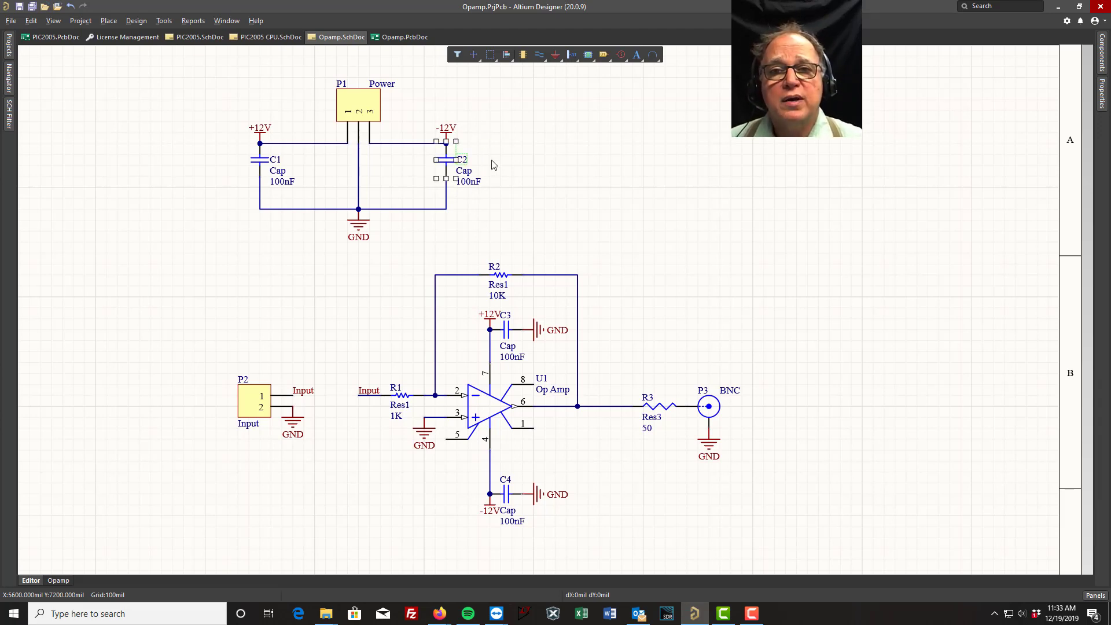
pyautogui.click(495, 165)
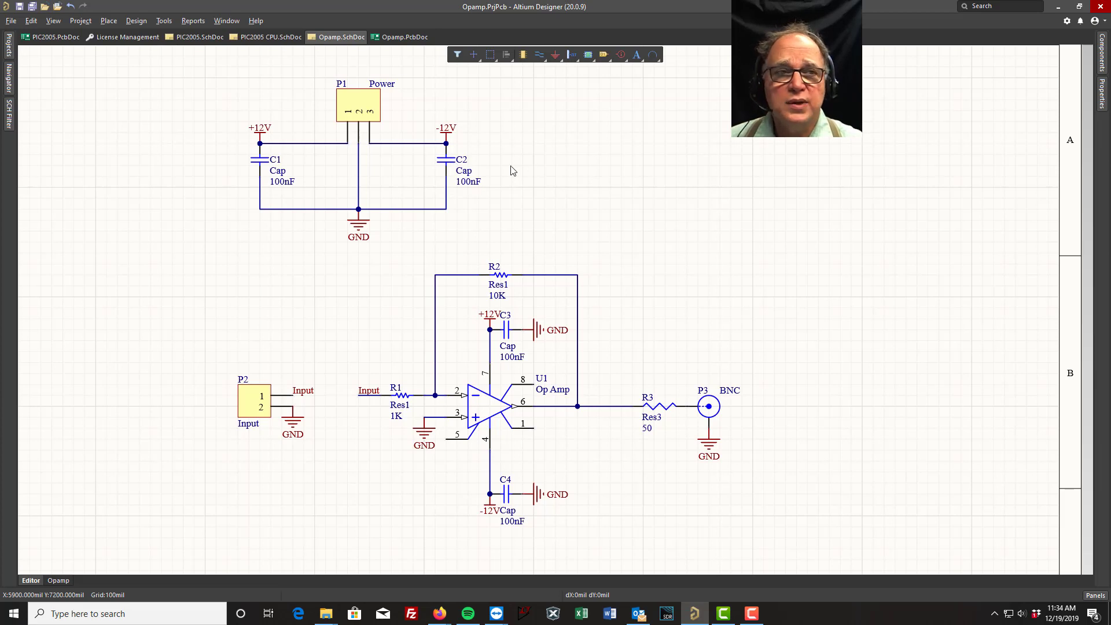
# Step: Start placing the radial polarized capacitor Cap Pol1 from the Miscellaneous Devices library
pyautogui.click(1102, 64)
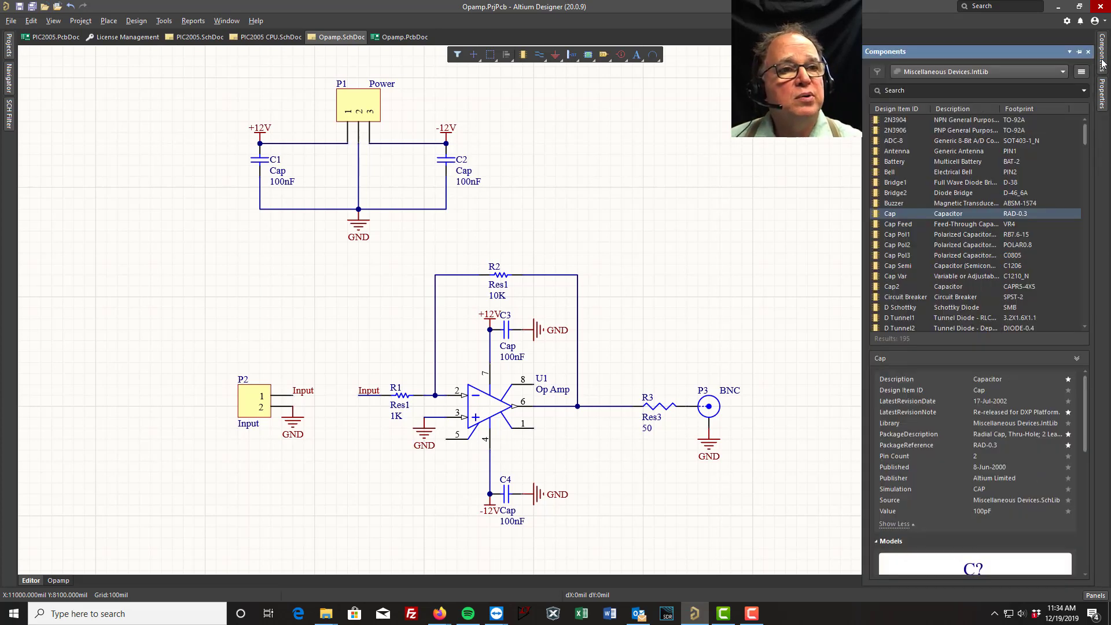
pyautogui.click(891, 235)
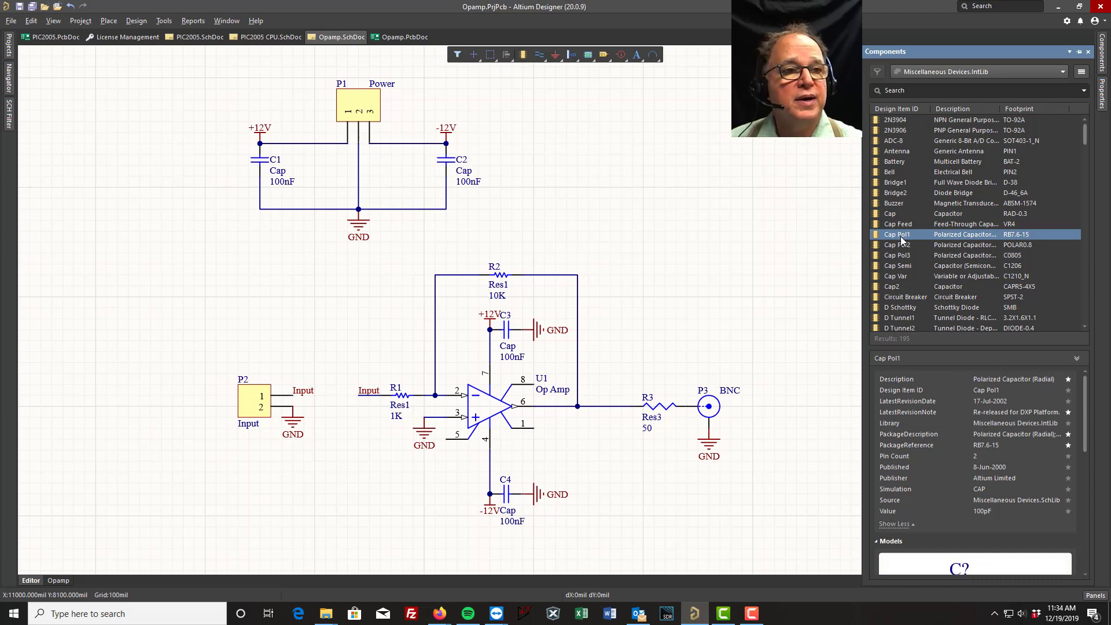
pyautogui.click(898, 248)
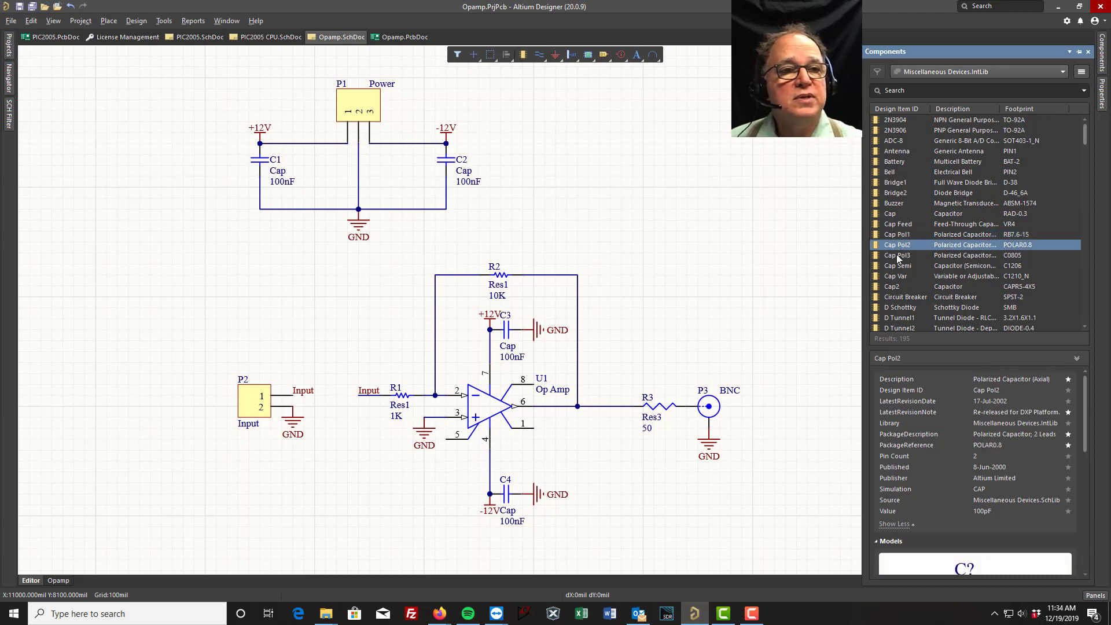
pyautogui.click(898, 235)
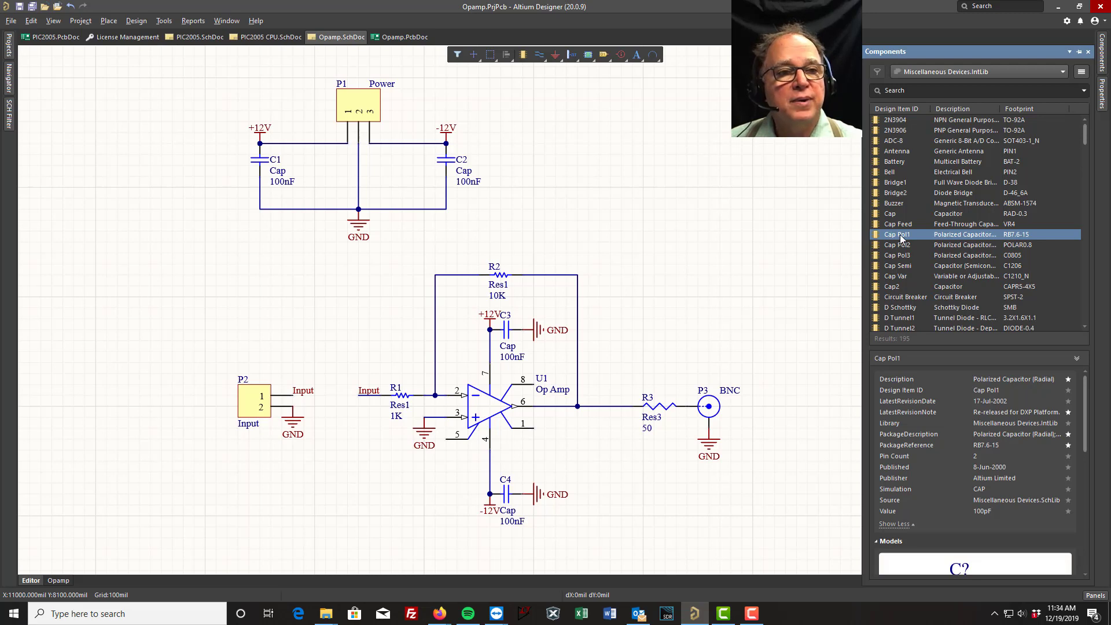
pyautogui.doubleClick(901, 235)
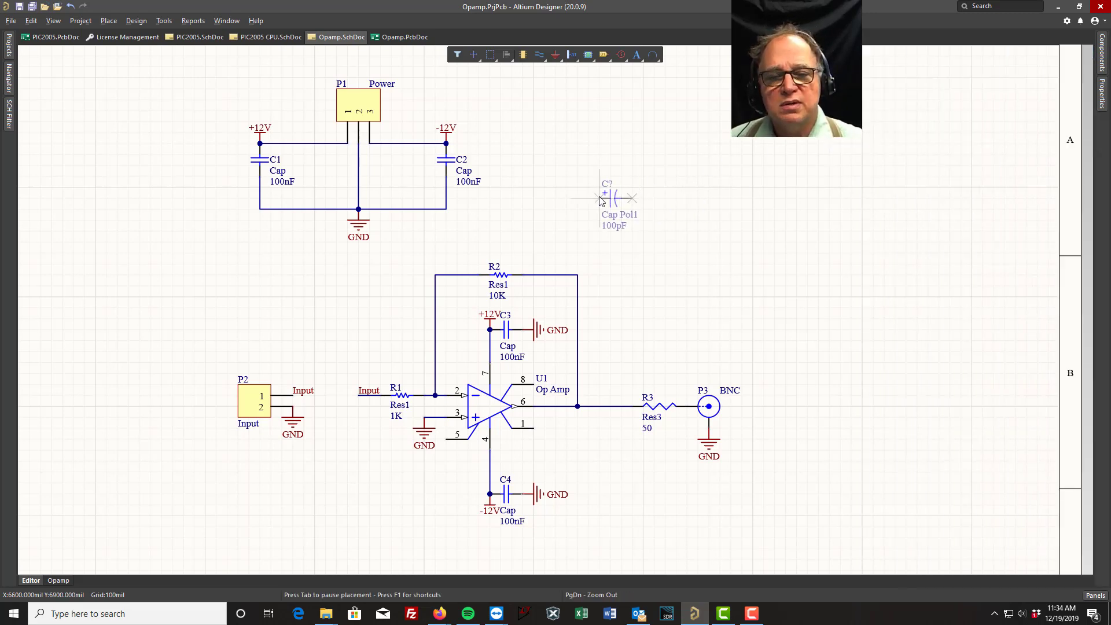
# Step: Set the value of the polarized capacitor being placed to 100uF and resume placement
pyautogui.press('Tab')
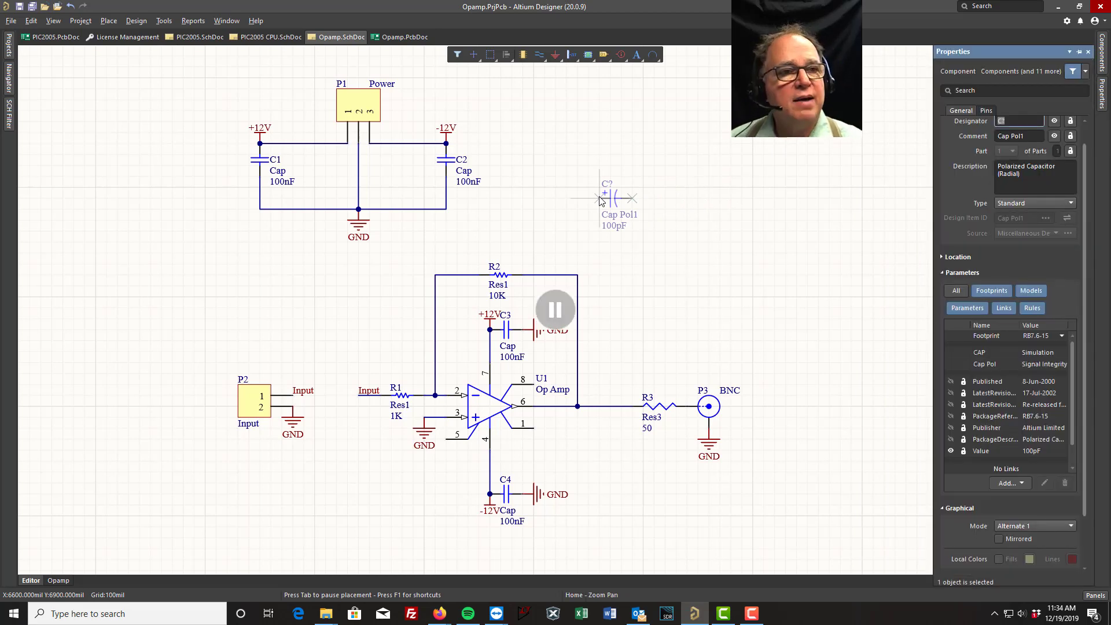
pyautogui.doubleClick(1036, 450)
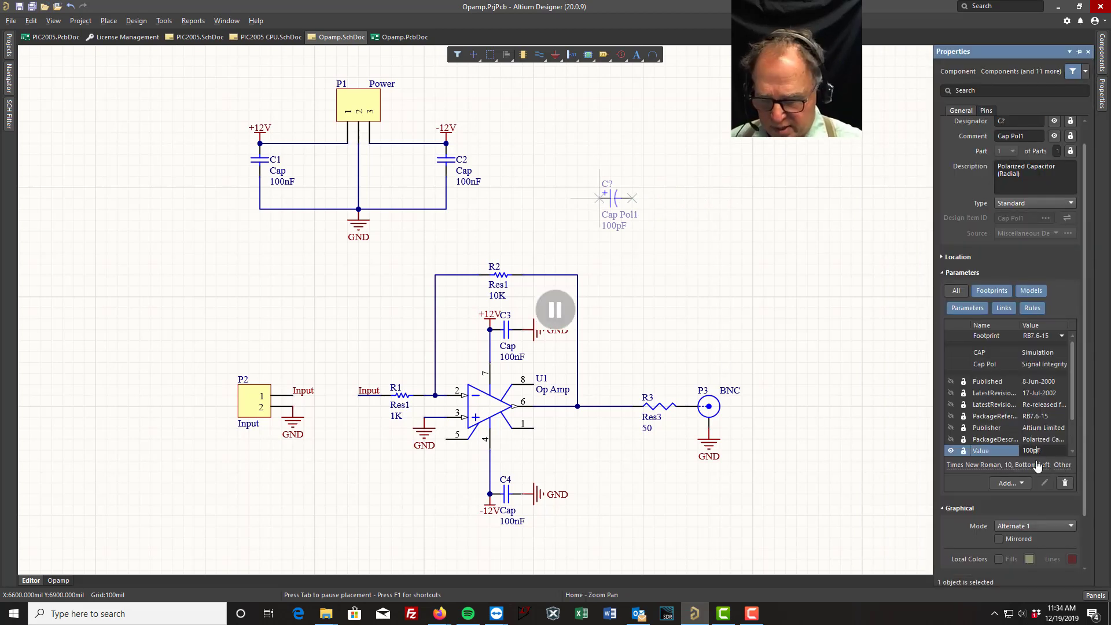
pyautogui.press('BackSpace')
pyautogui.write('u')
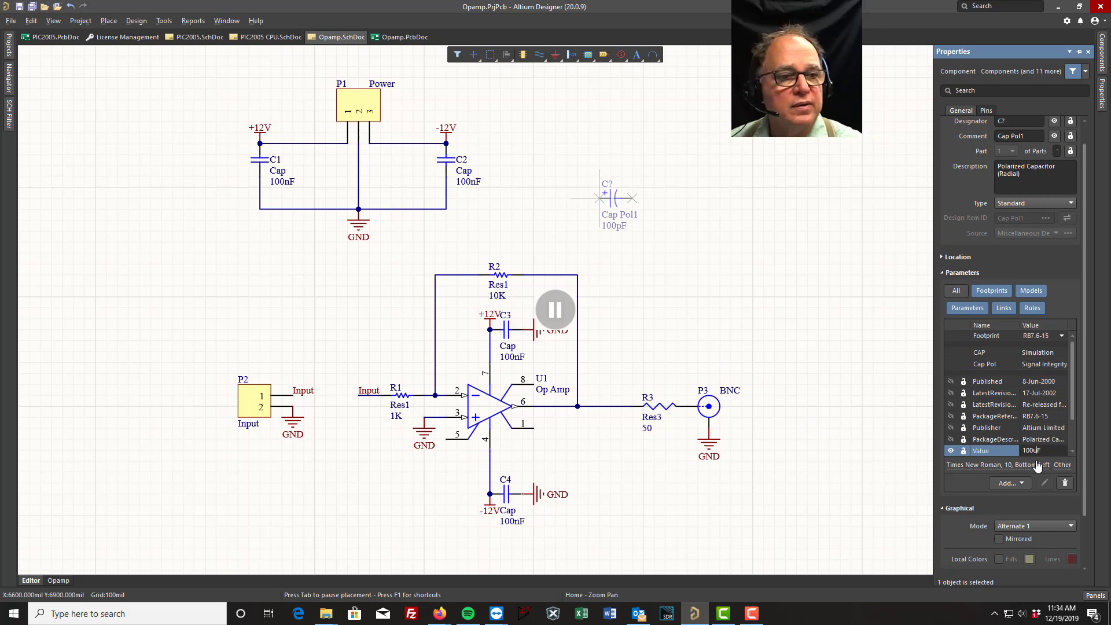
pyautogui.press('Return')
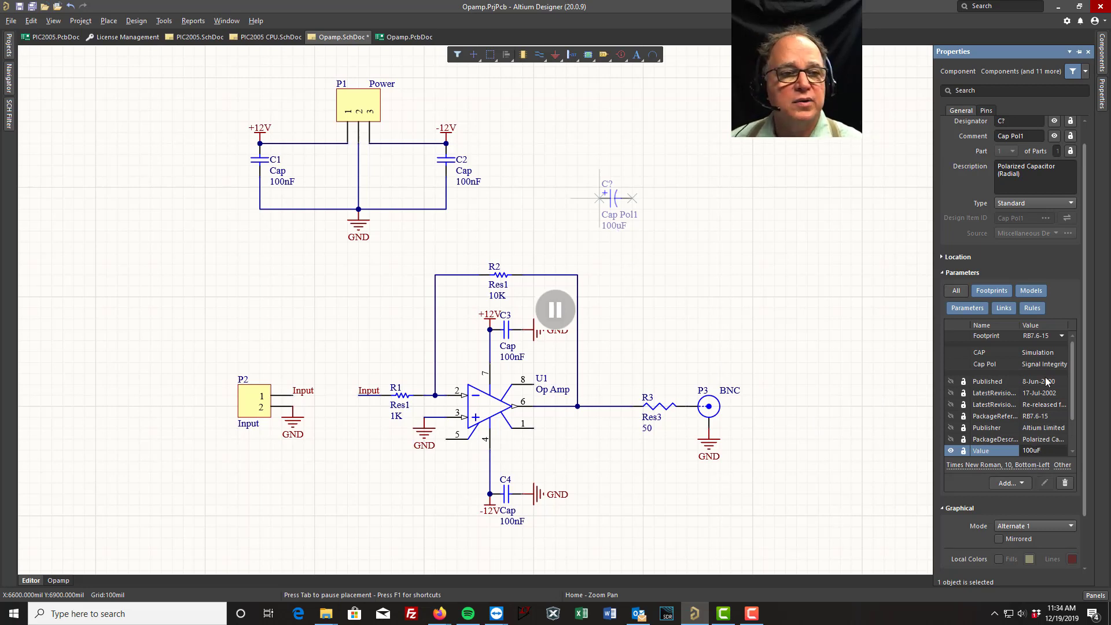
pyautogui.click(559, 317)
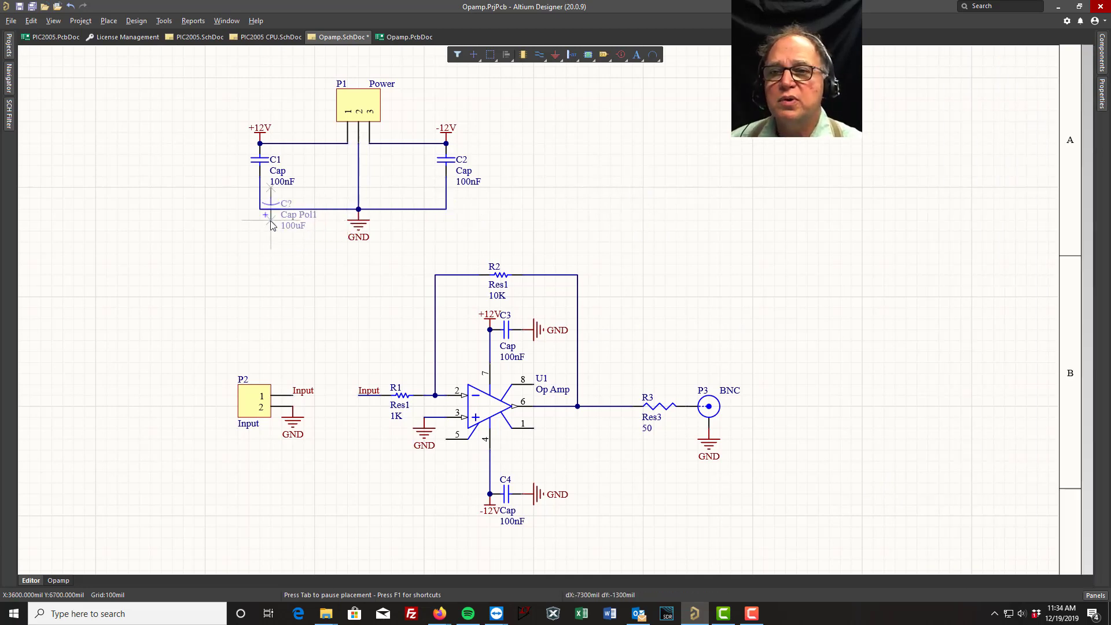
# Step: Place a vertical Cap Pol1 on P1's +12V line with its plus end up and another on the -12V line with its plus end down
pyautogui.press('space')
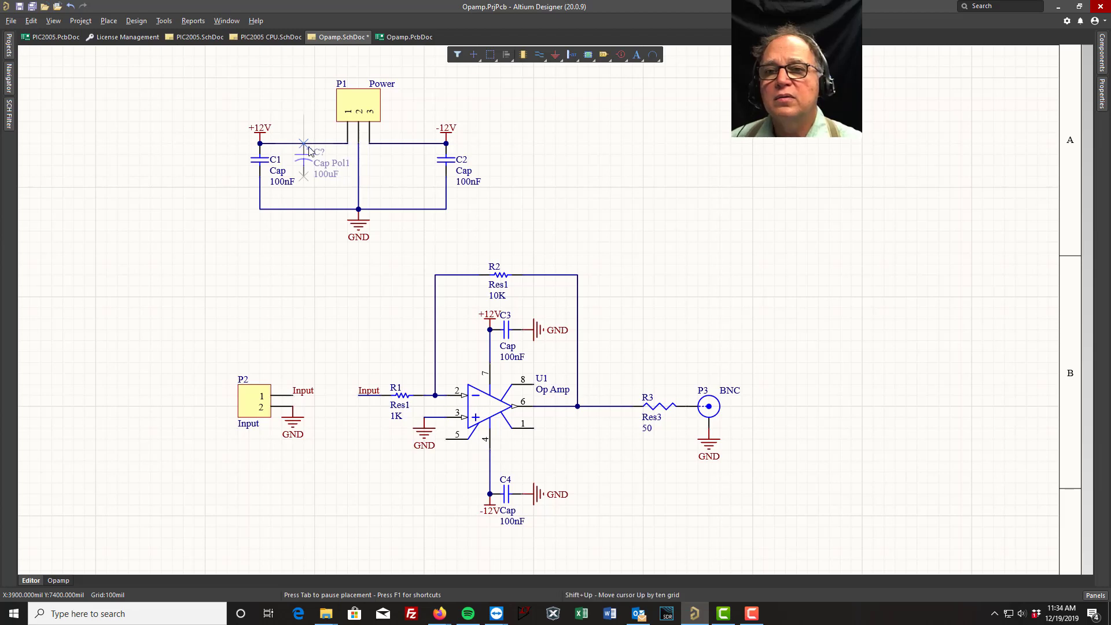
pyautogui.click(308, 151)
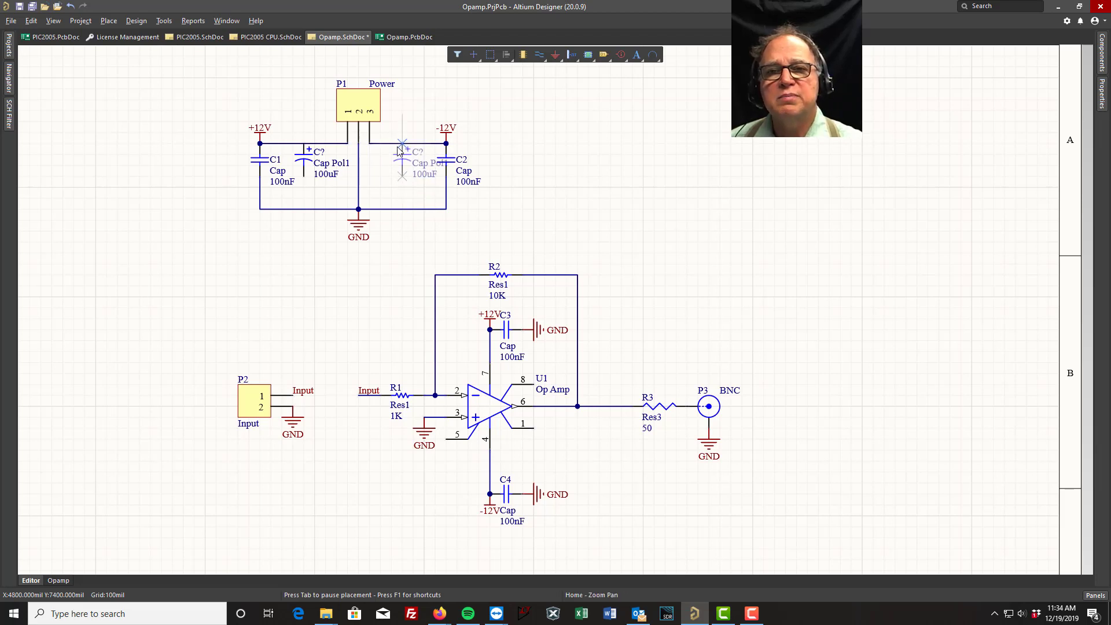
pyautogui.press('Left')
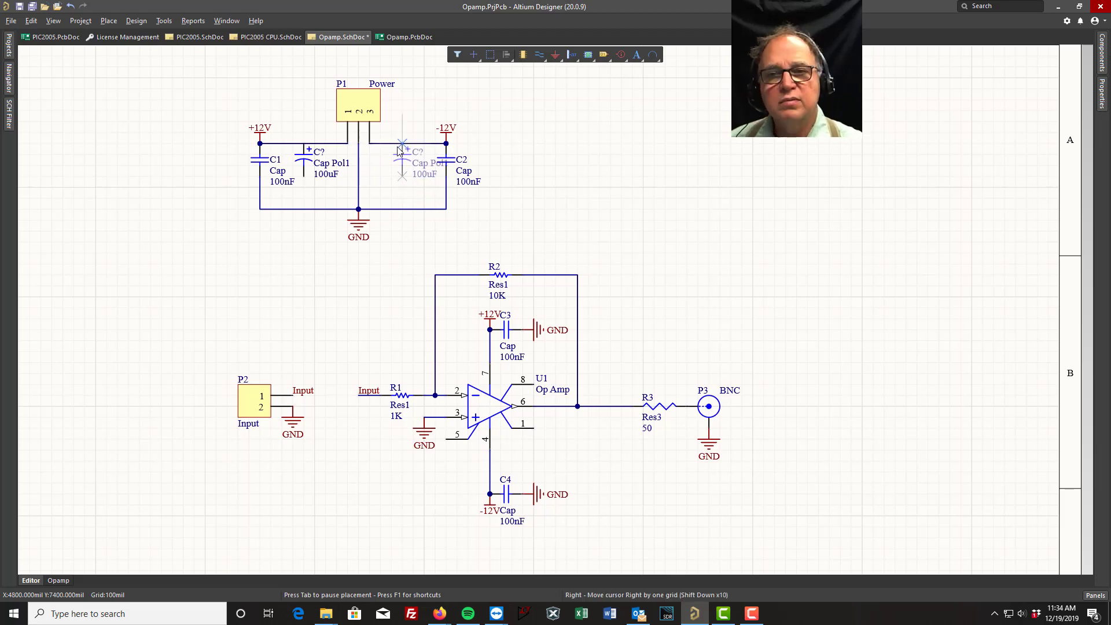
pyautogui.press('space')
pyautogui.press('space')
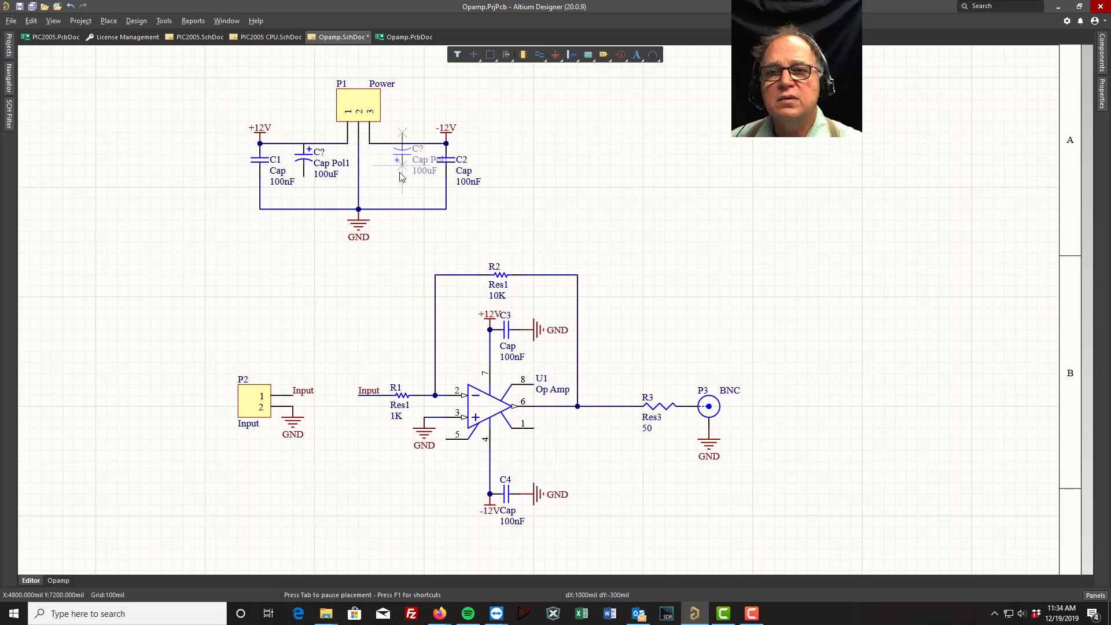
pyautogui.click(399, 177)
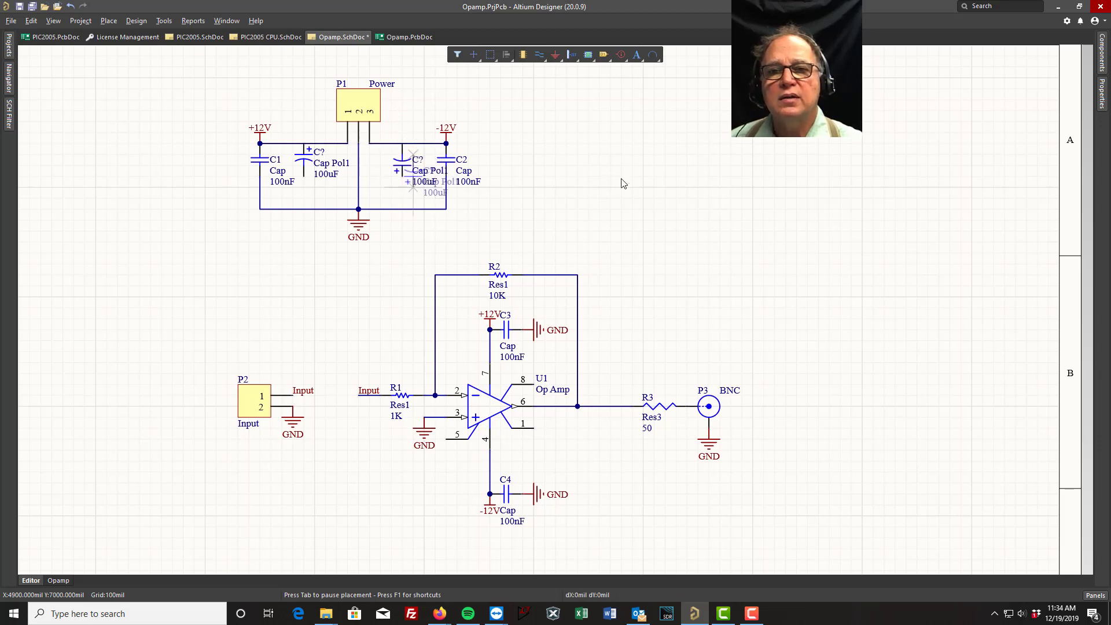
pyautogui.rightClick(622, 179)
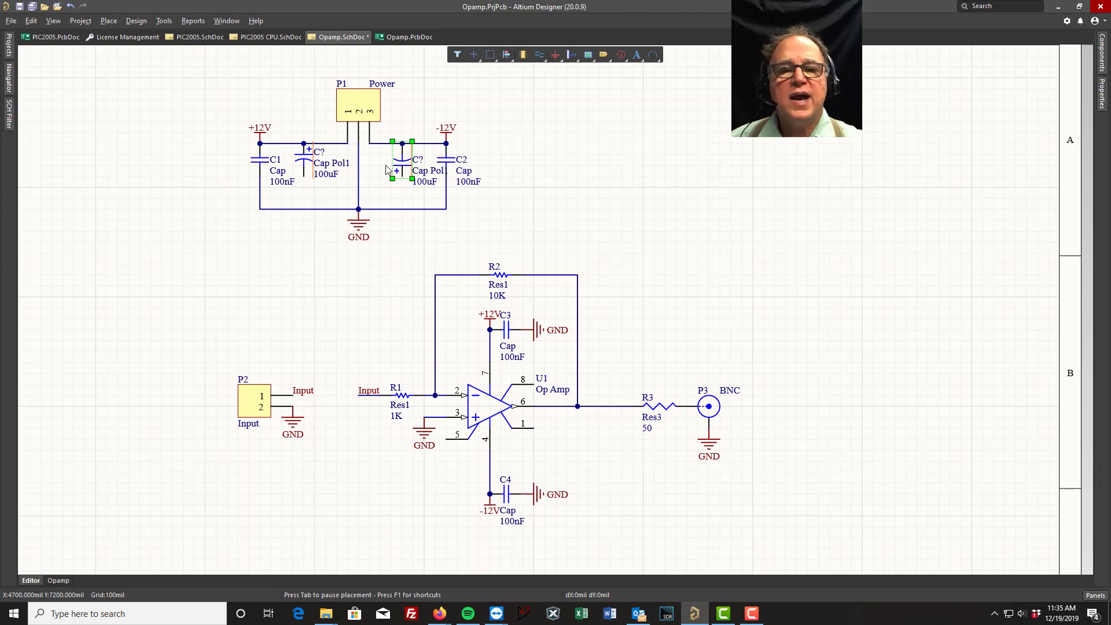
# Step: Wire the free lower ends of both polarized capacitors to the GND line below P1
pyautogui.click(603, 182)
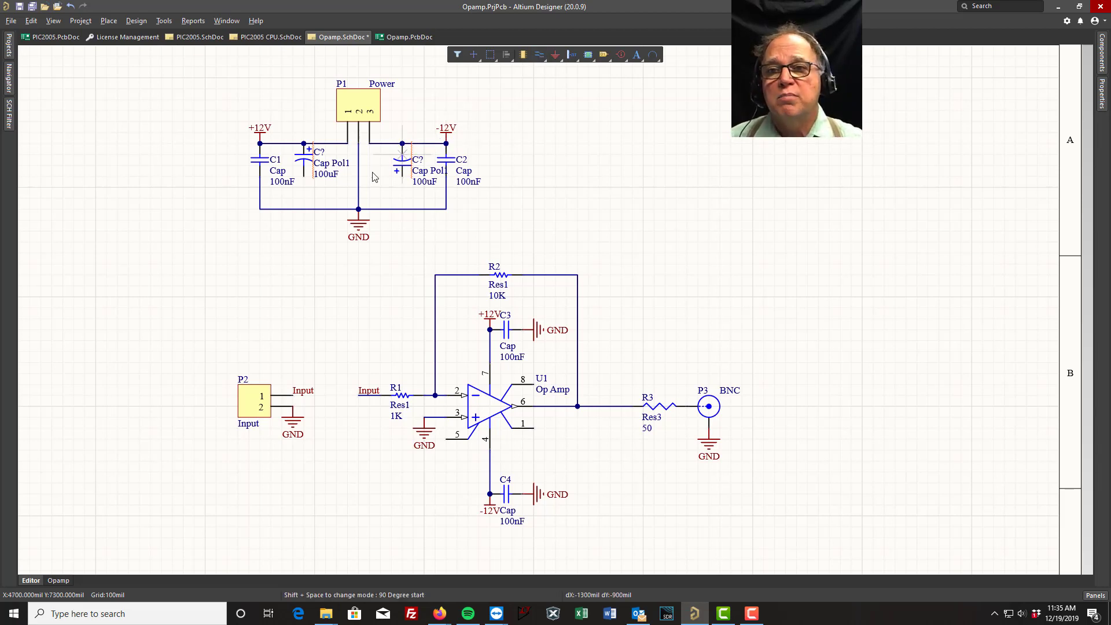
pyautogui.click(303, 176)
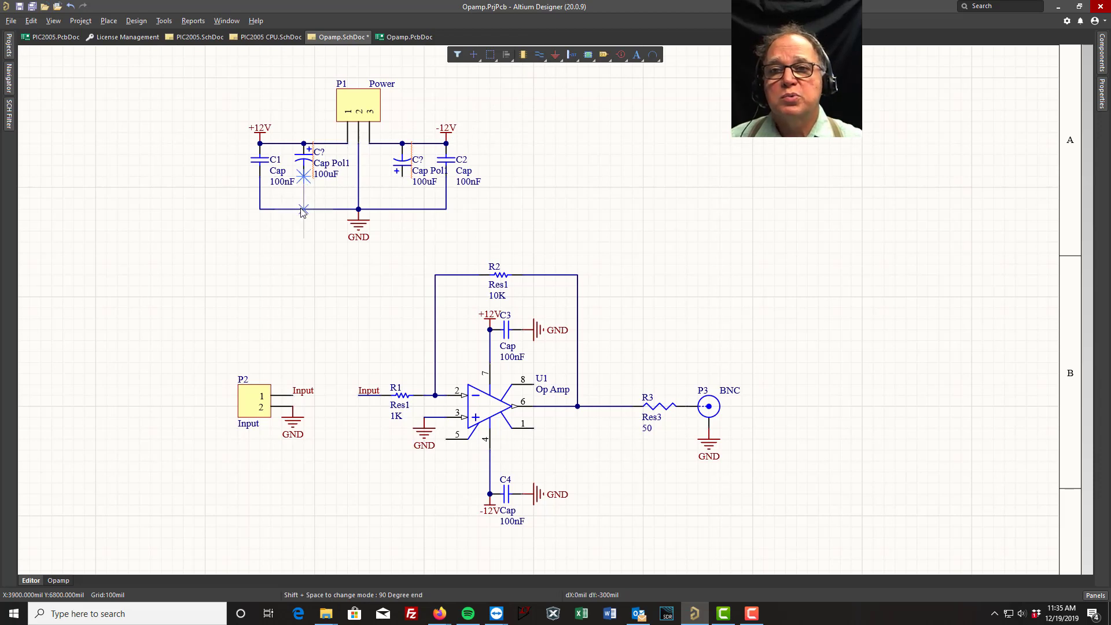
pyautogui.click(303, 209)
pyautogui.click(402, 177)
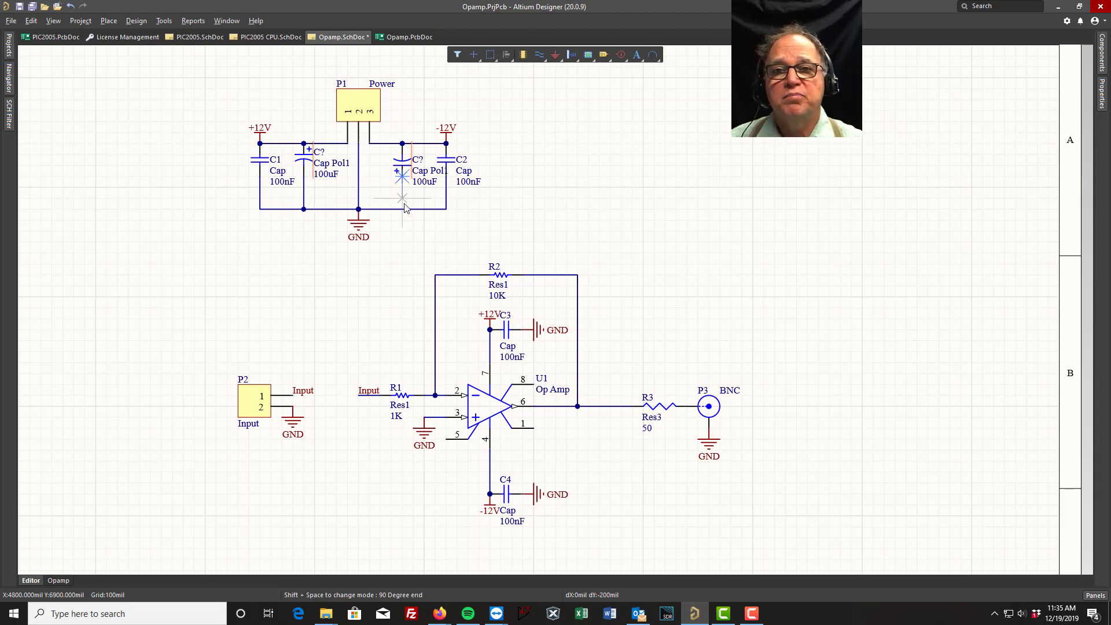
pyautogui.click(402, 209)
pyautogui.rightClick(592, 197)
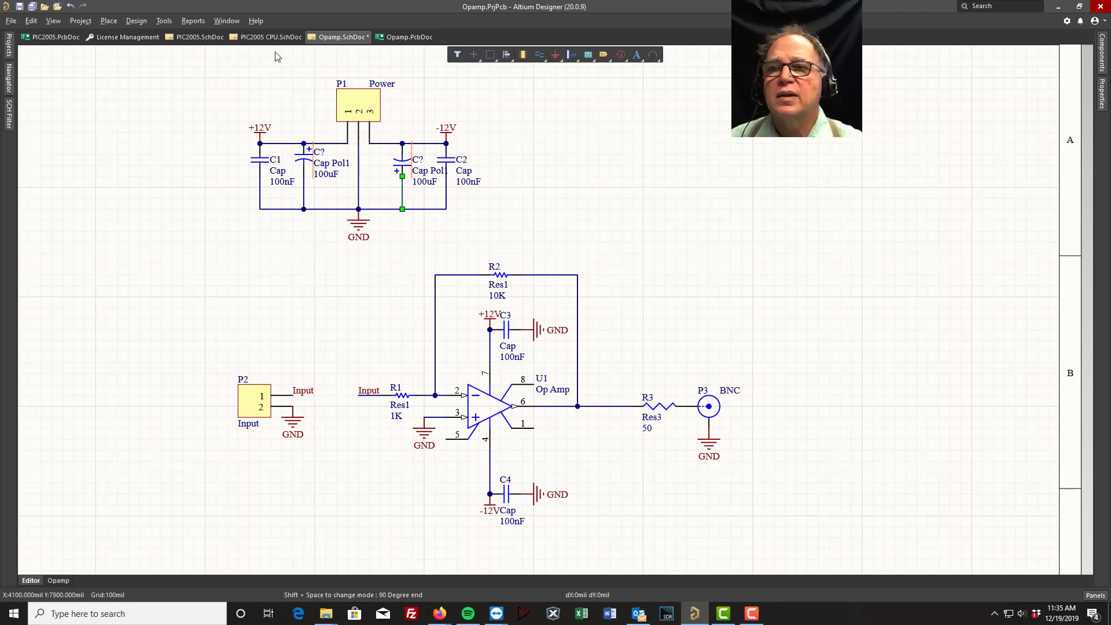
# Step: Annotate the two new polarized capacitors quietly and accept the designator changes
pyautogui.click(165, 21)
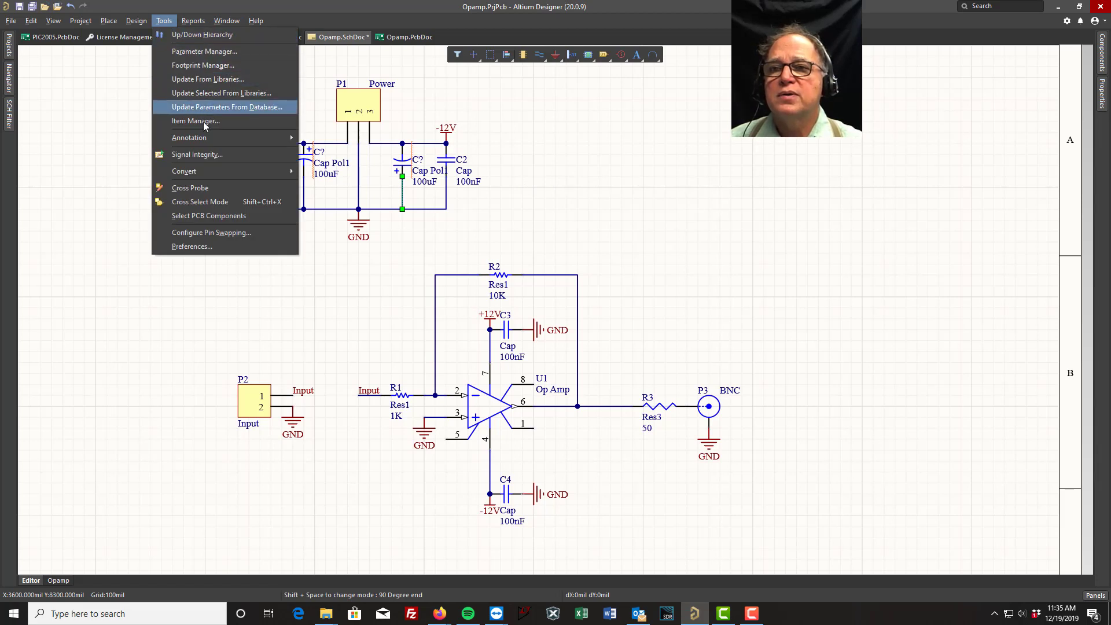
pyautogui.moveTo(241, 140)
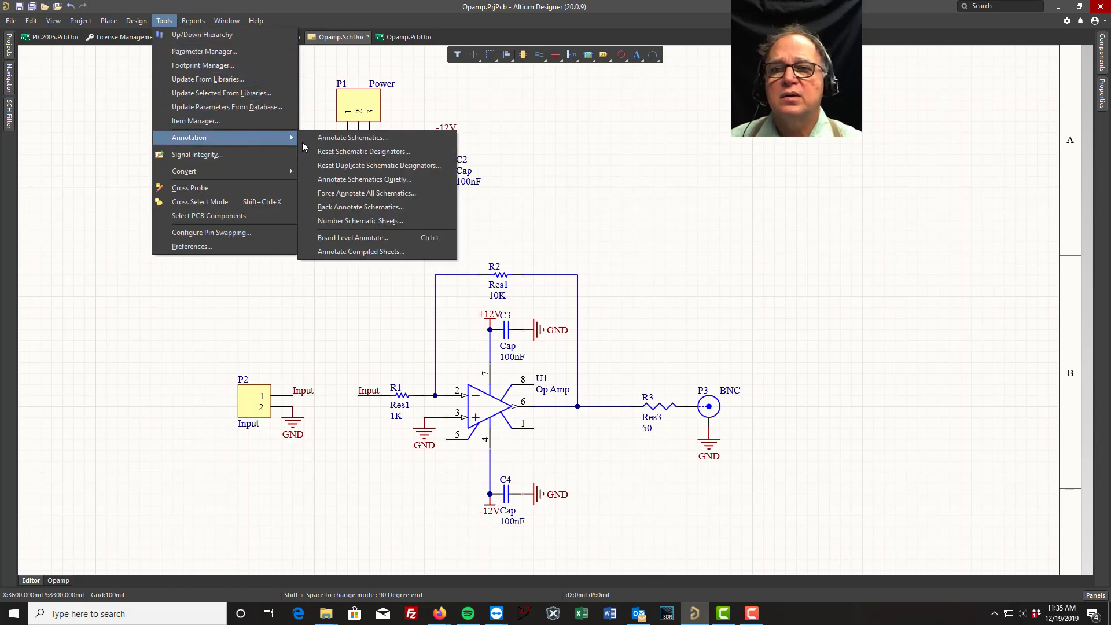
pyautogui.click(350, 182)
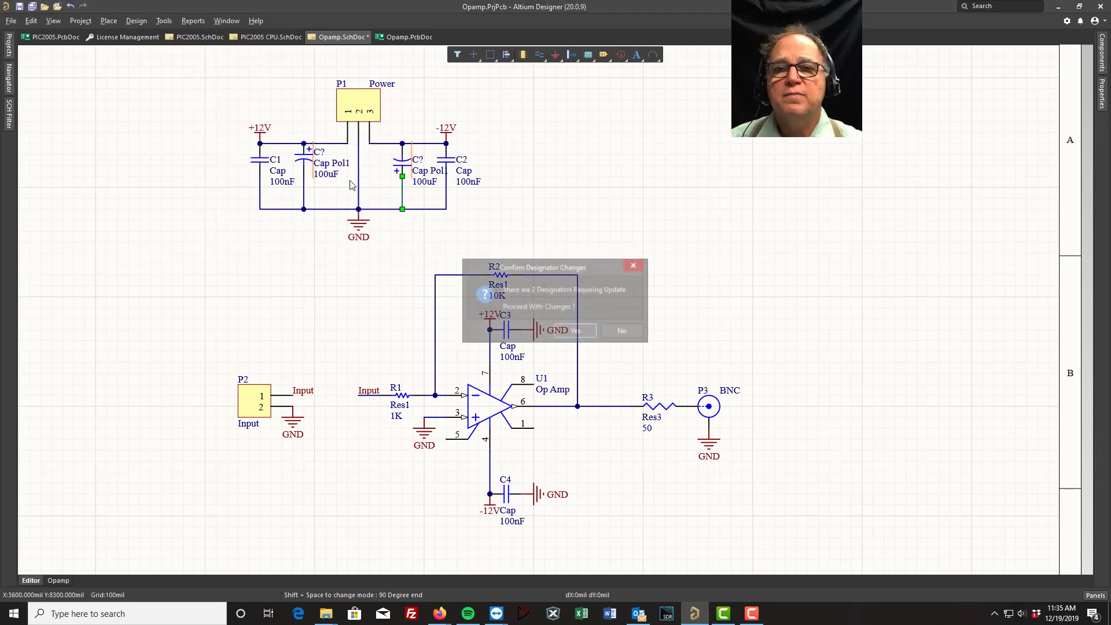
pyautogui.click(571, 336)
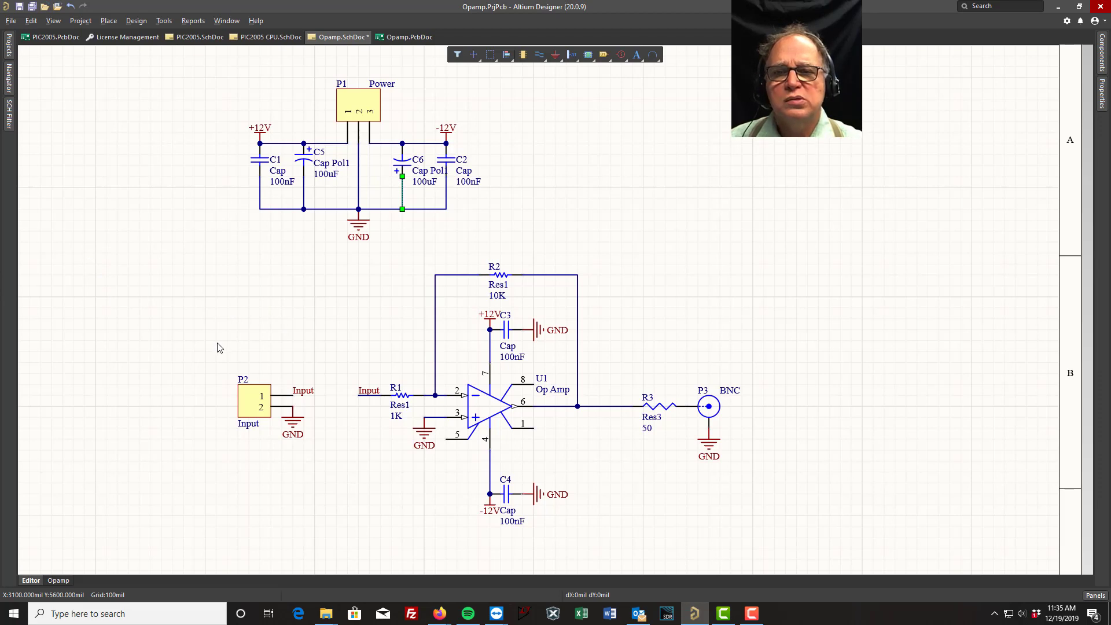
pyautogui.click(169, 256)
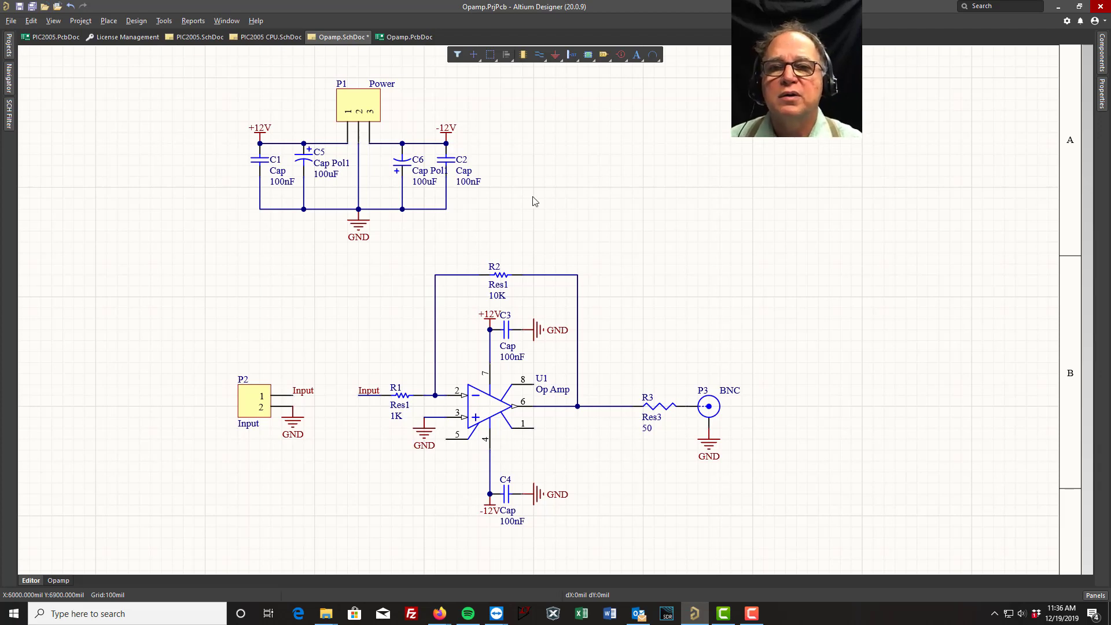
# Step: Reset all schematic designators to unassigned and accept the designator changes
pyautogui.click(164, 22)
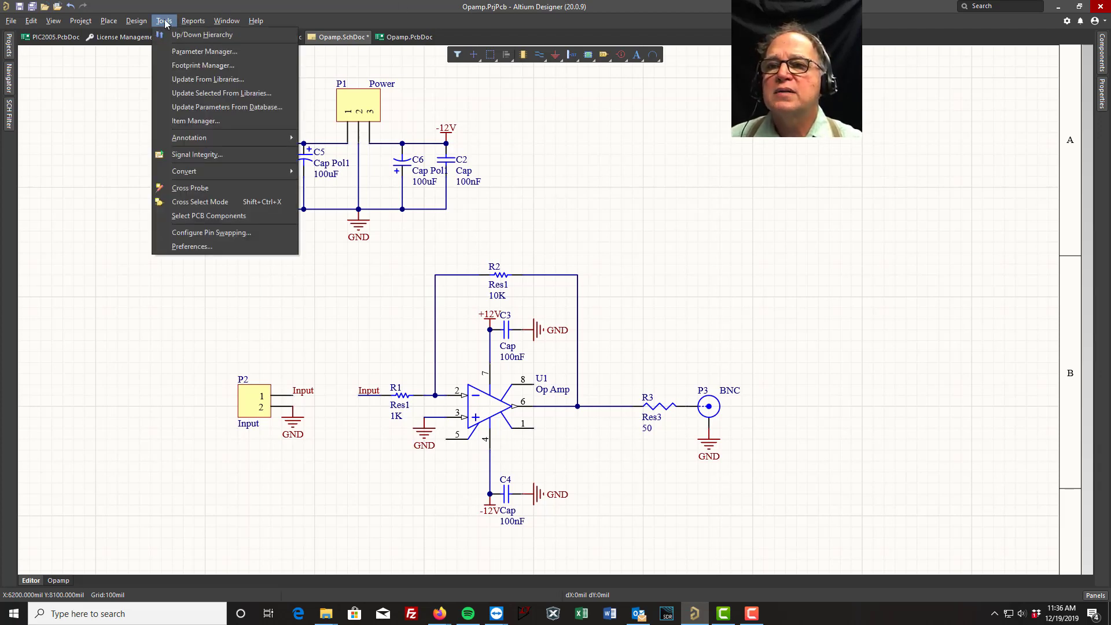
pyautogui.moveTo(260, 137)
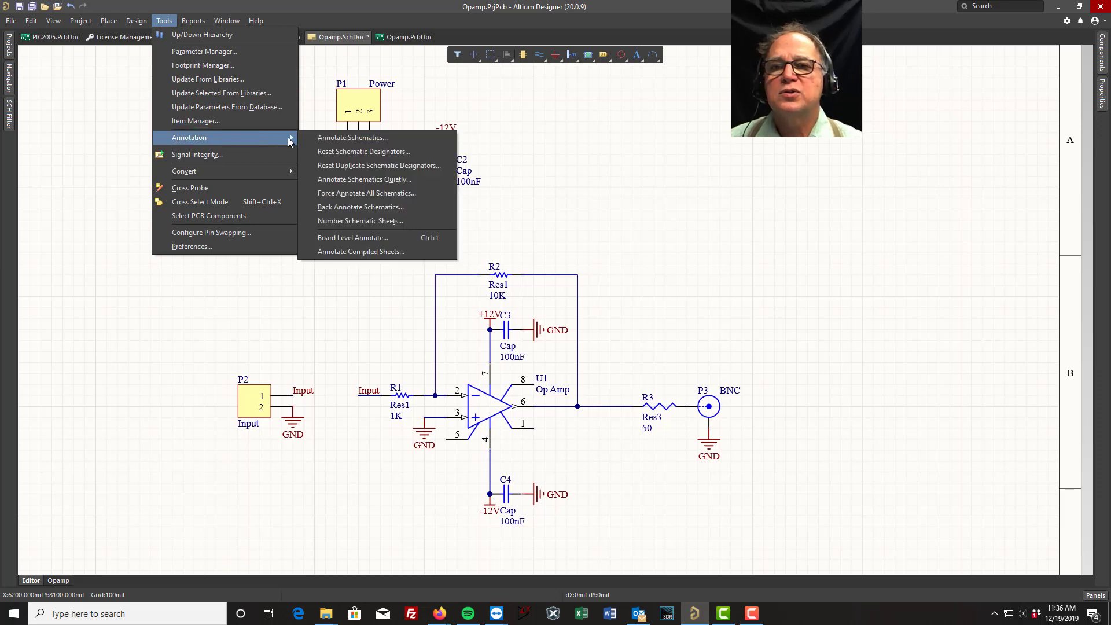
pyautogui.click(379, 151)
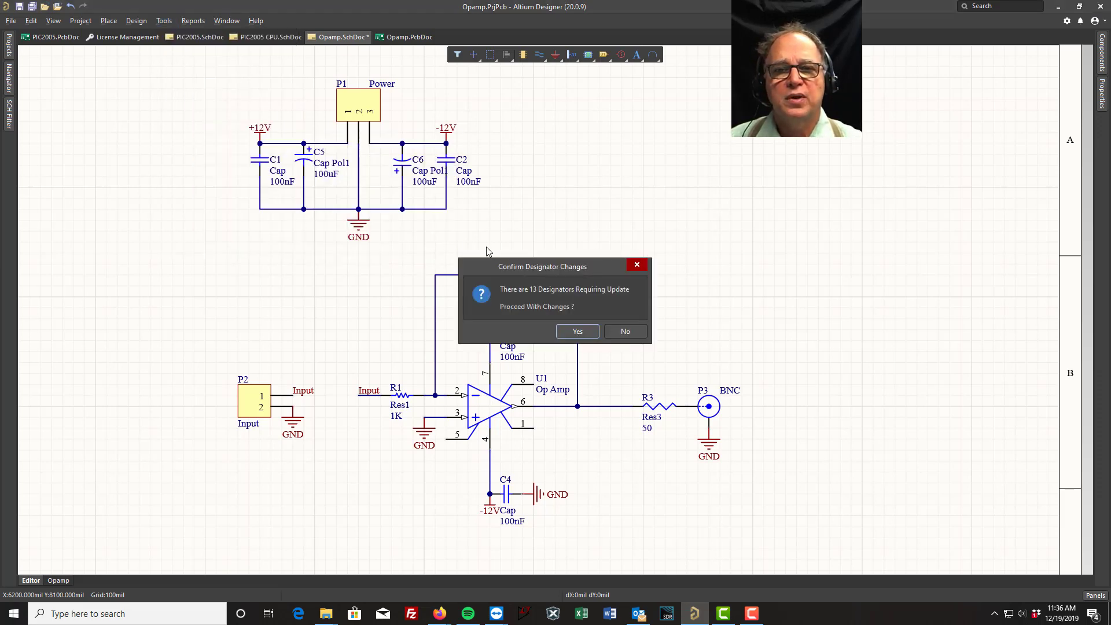
pyautogui.click(578, 333)
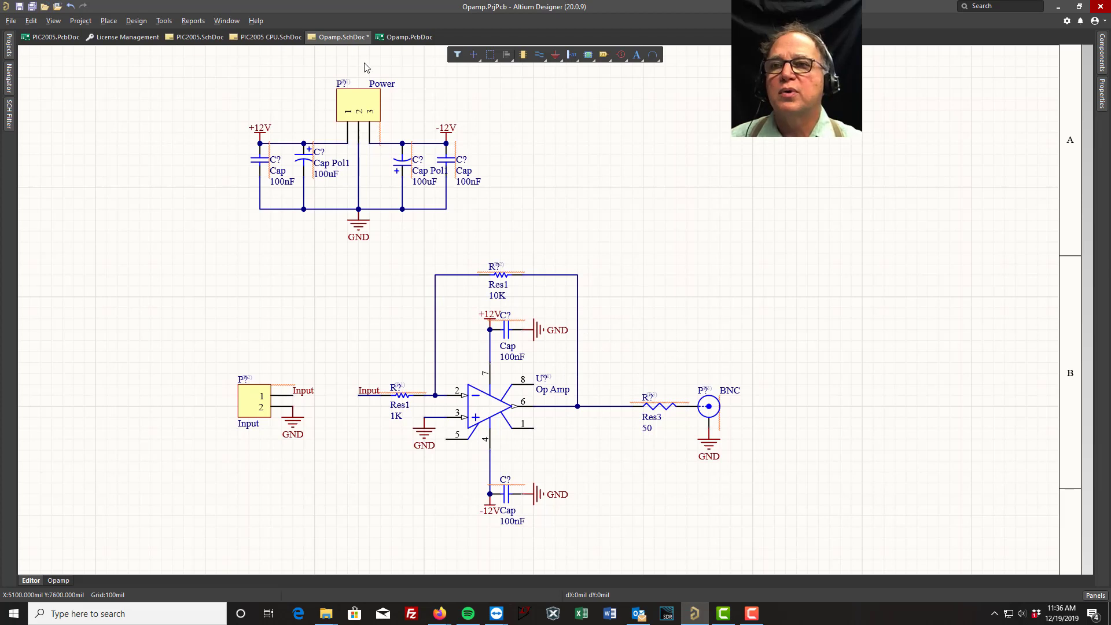
# Step: Annotate the whole schematic quietly, accept the designator changes, and save Opamp.SchDoc
pyautogui.click(164, 21)
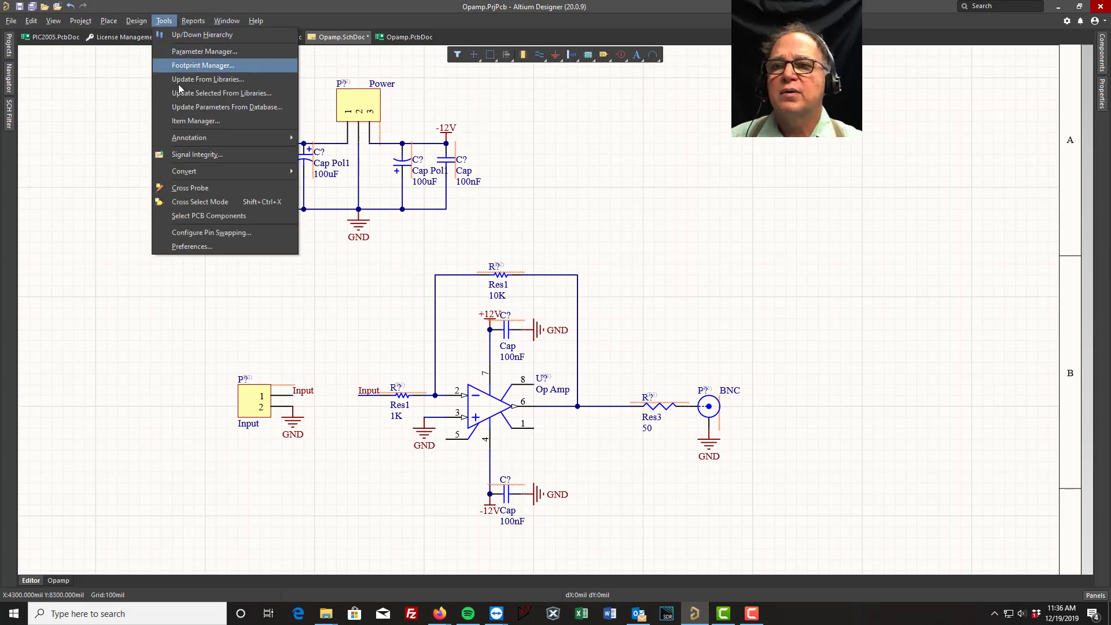
pyautogui.moveTo(279, 137)
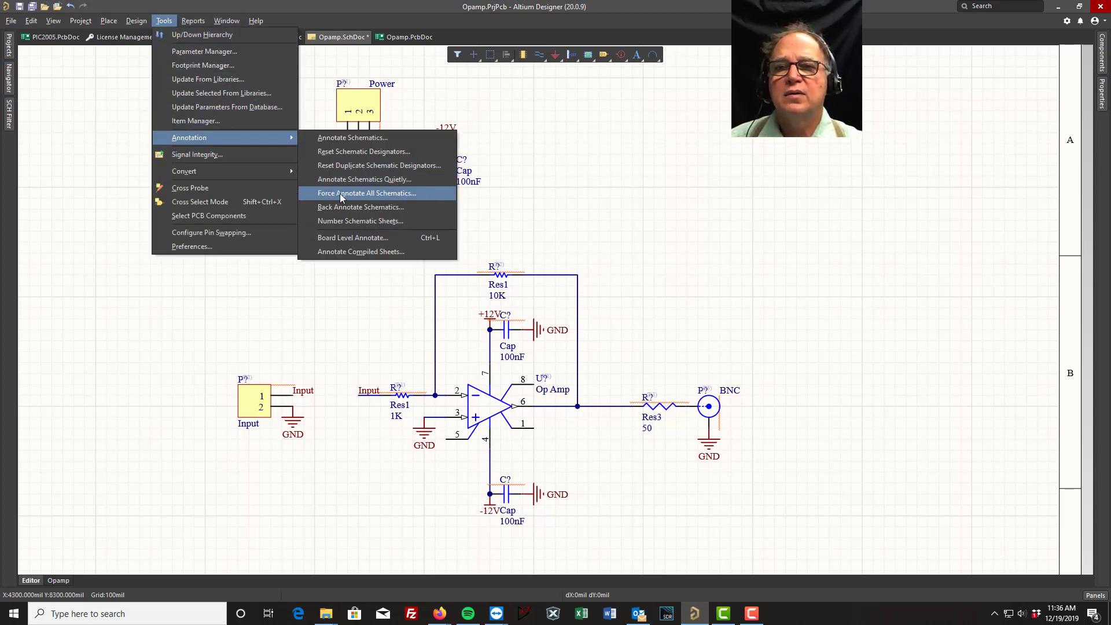
pyautogui.click(396, 184)
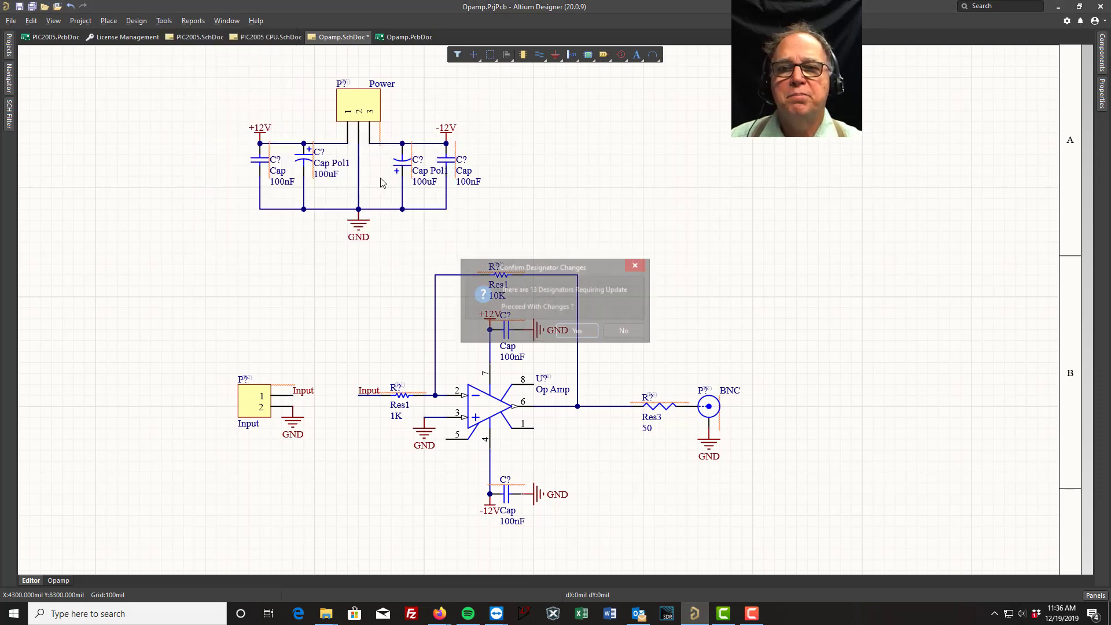
pyautogui.click(577, 332)
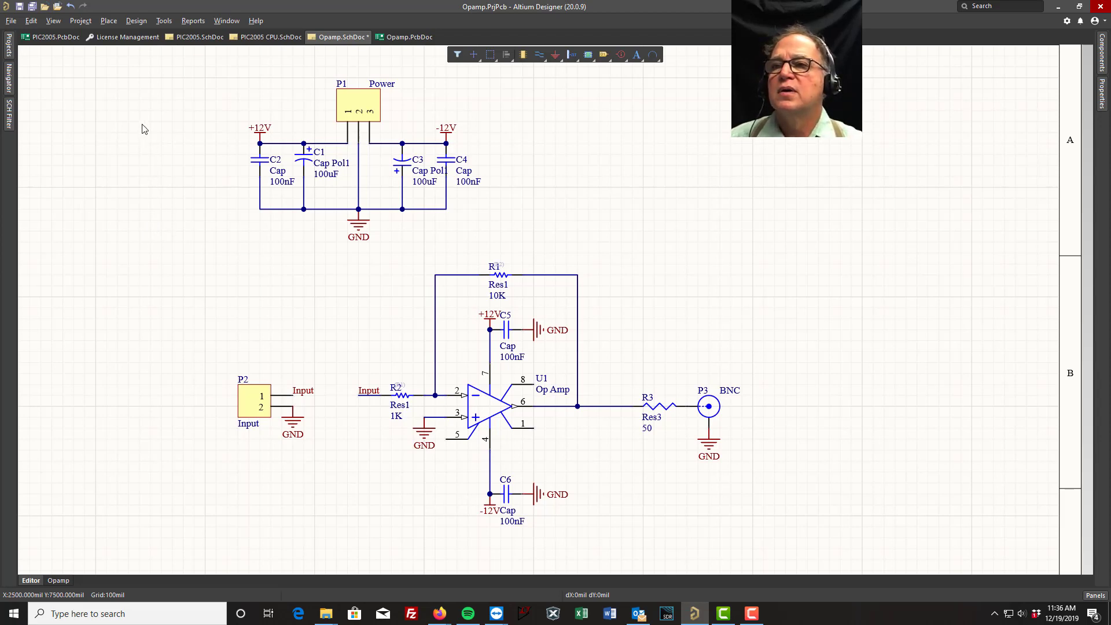
pyautogui.click(20, 7)
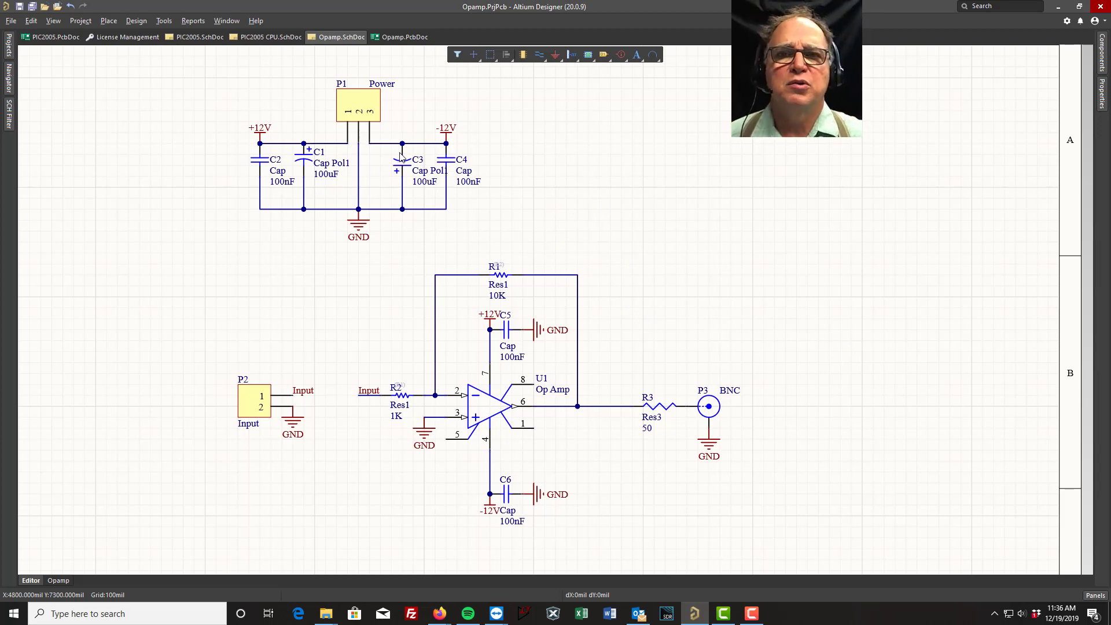
pyautogui.moveTo(400, 156)
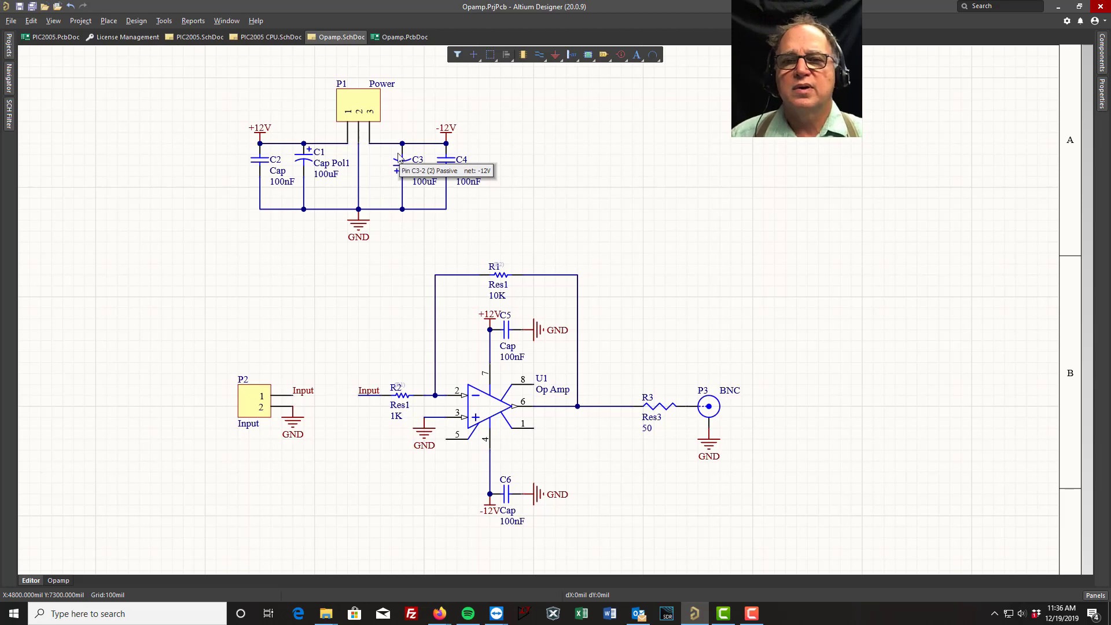